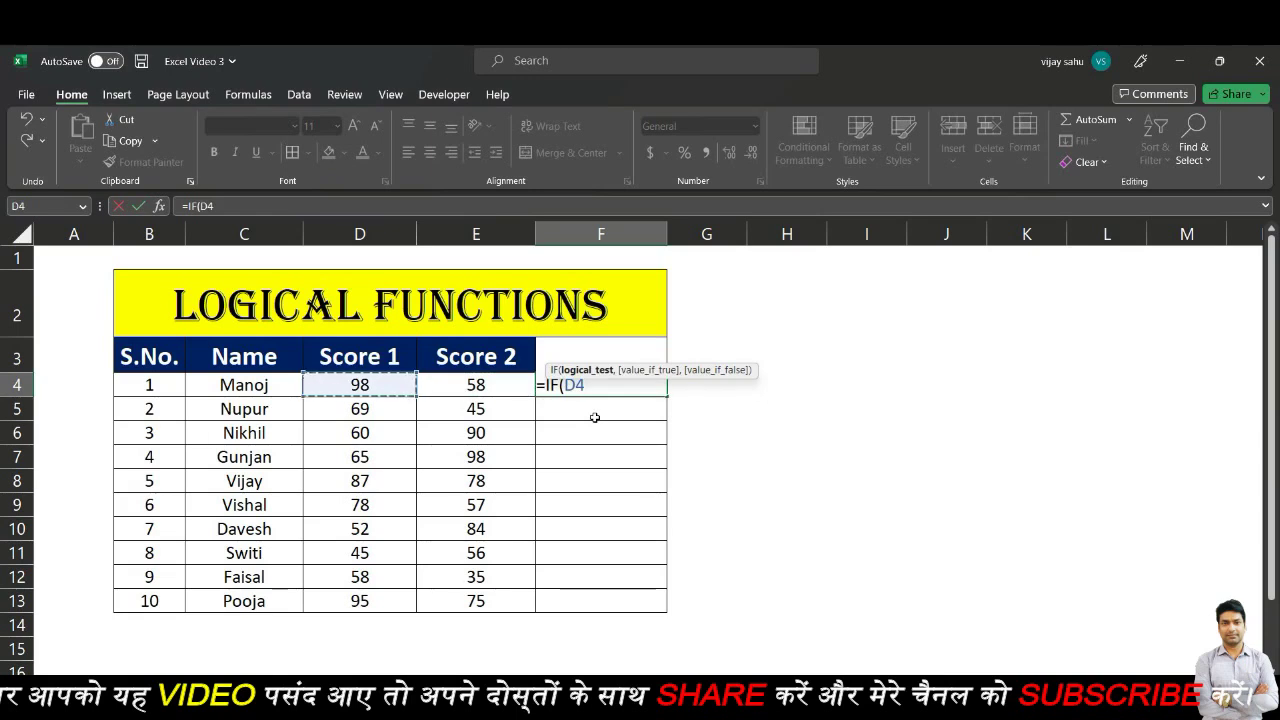
# - Complete the IF formula in F4 so that D4>=60 returns "Pass" and anything lower returns "Fail"
pyautogui.write('>=')
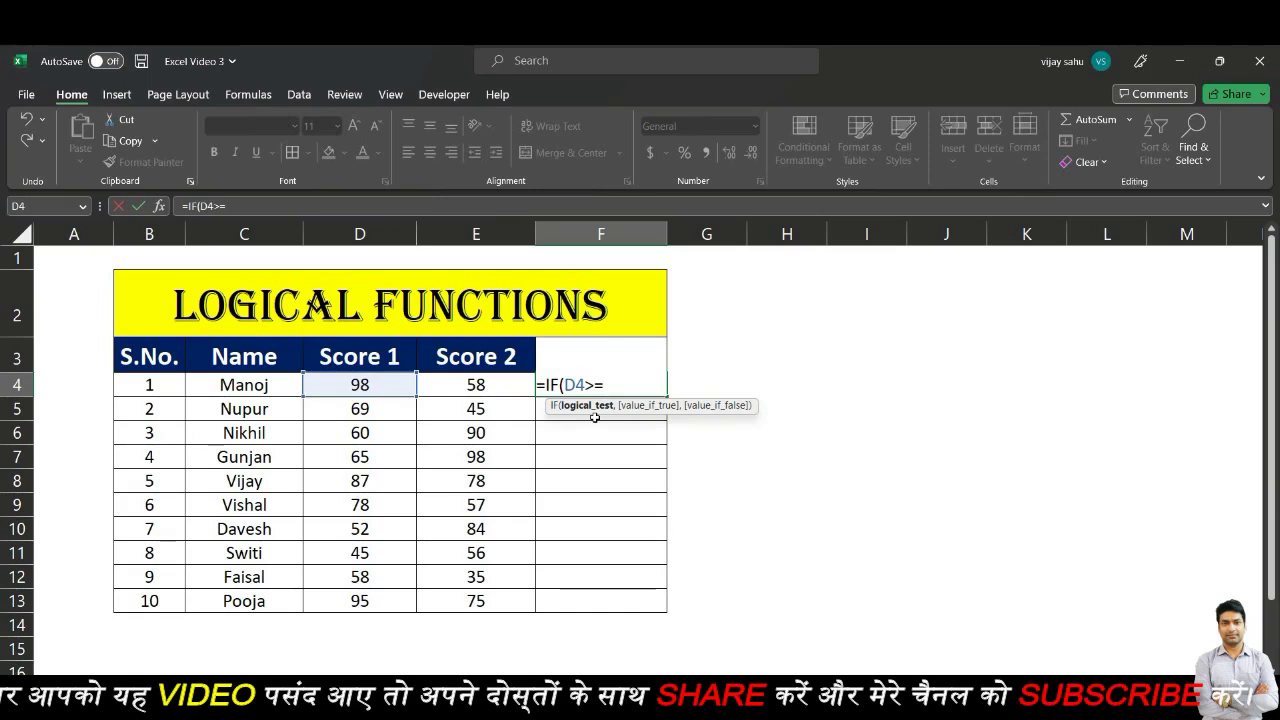
pyautogui.write('60,')
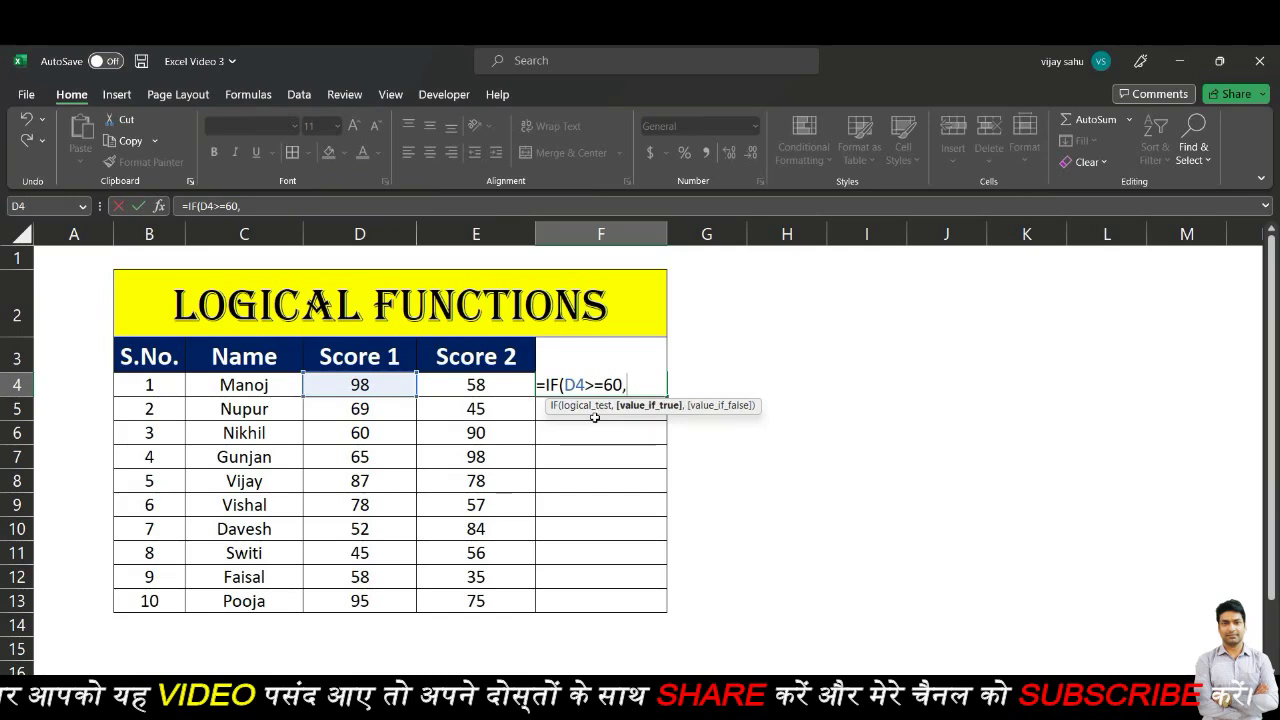
pyautogui.write('"Pass')
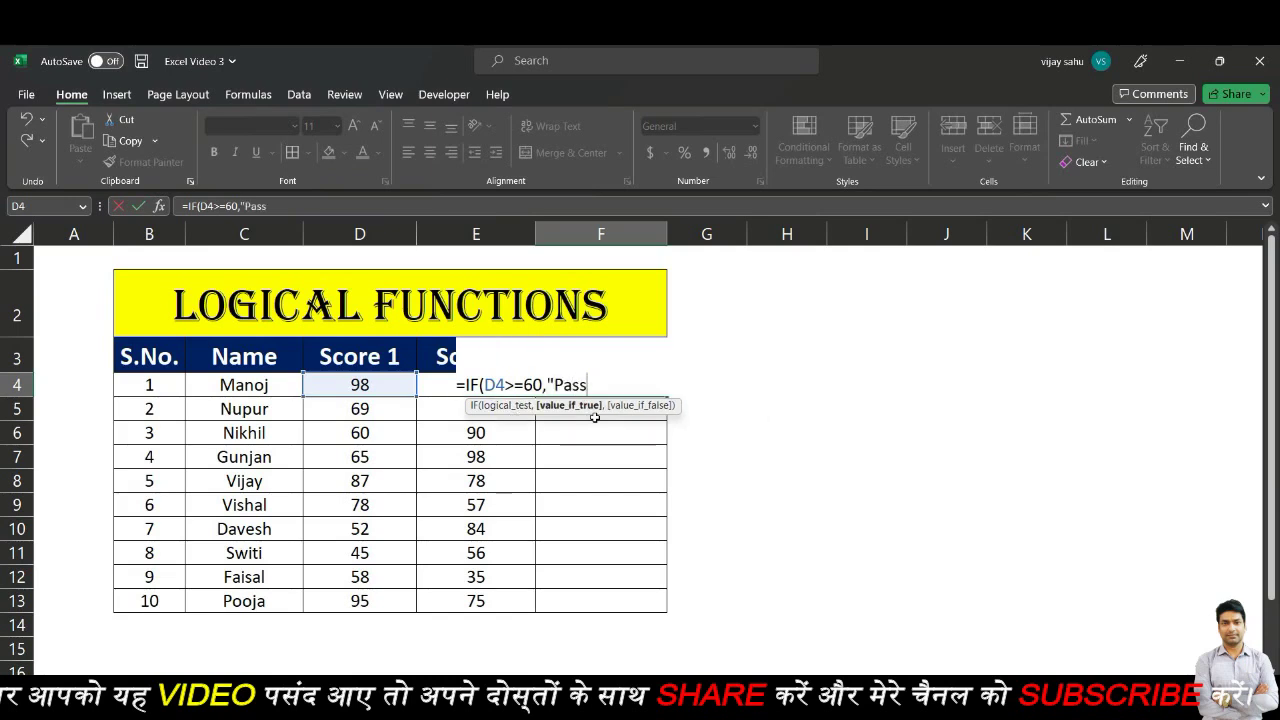
pyautogui.write('",')
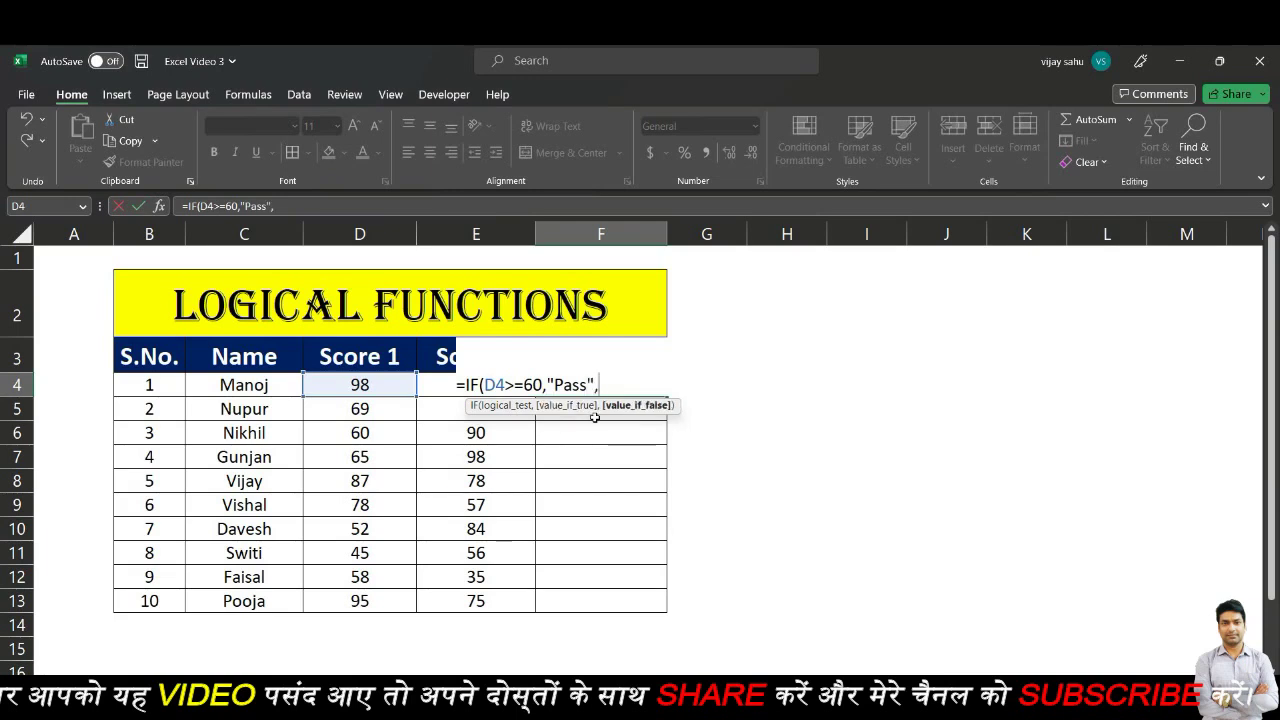
pyautogui.write('"Fail")')
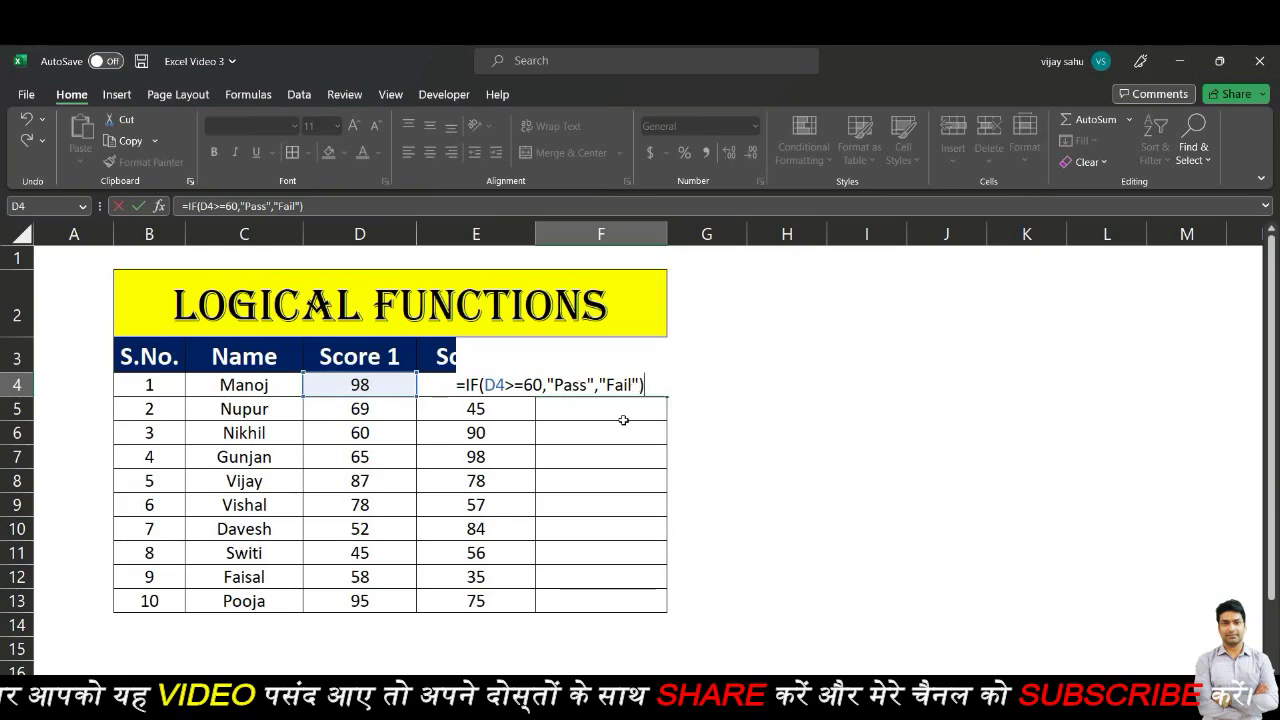
pyautogui.press('Return')
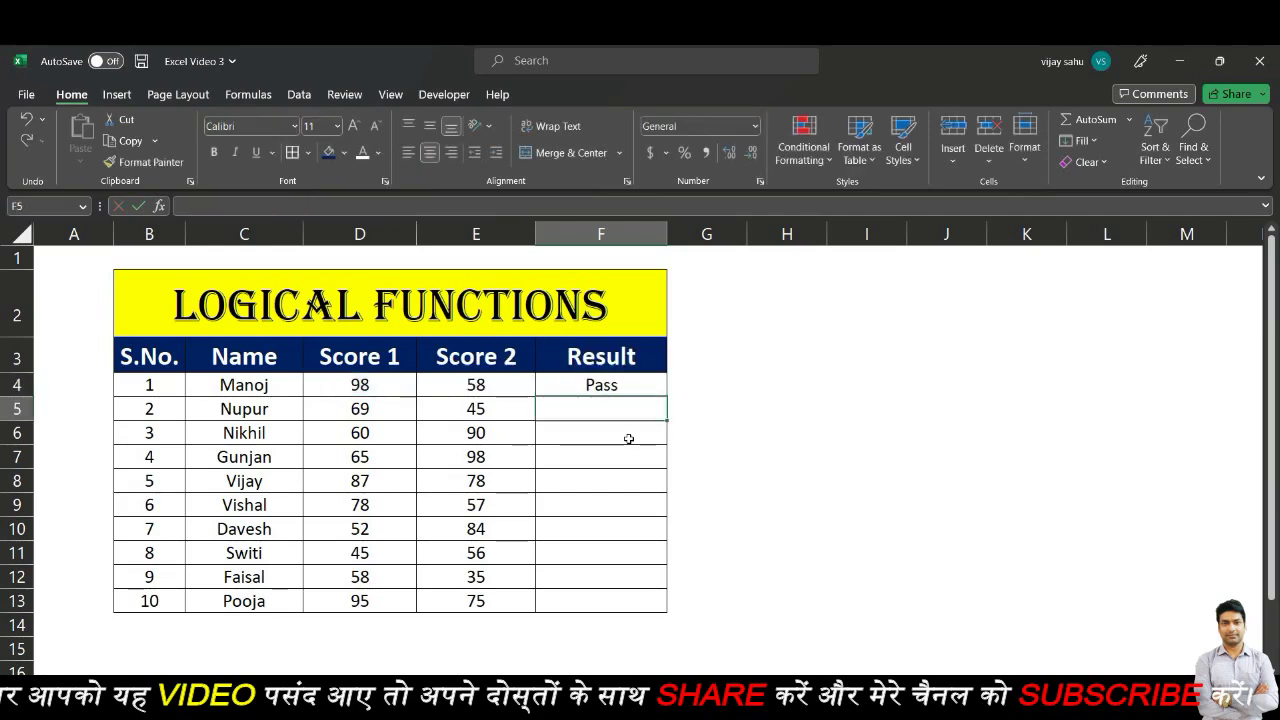
# - Fill the IF formula from F4 down through F13 and compare the results with the Score 1 values
pyautogui.click(619, 384)
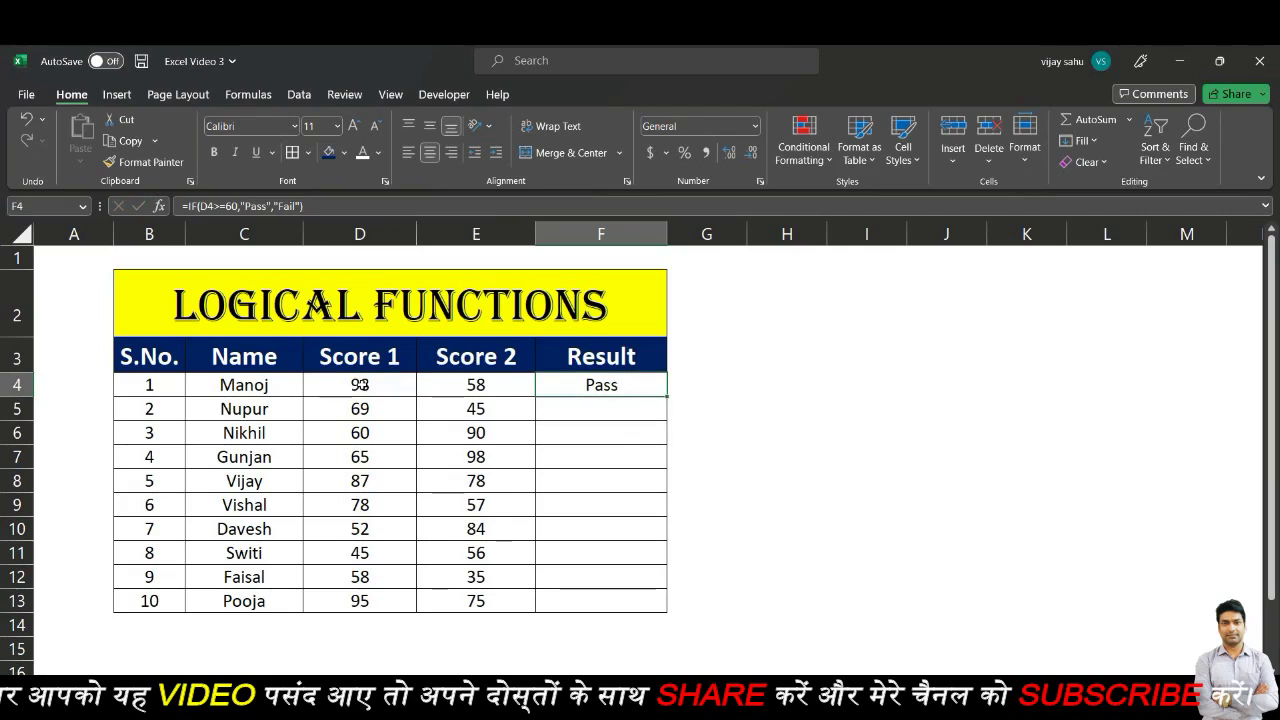
pyautogui.click(360, 384)
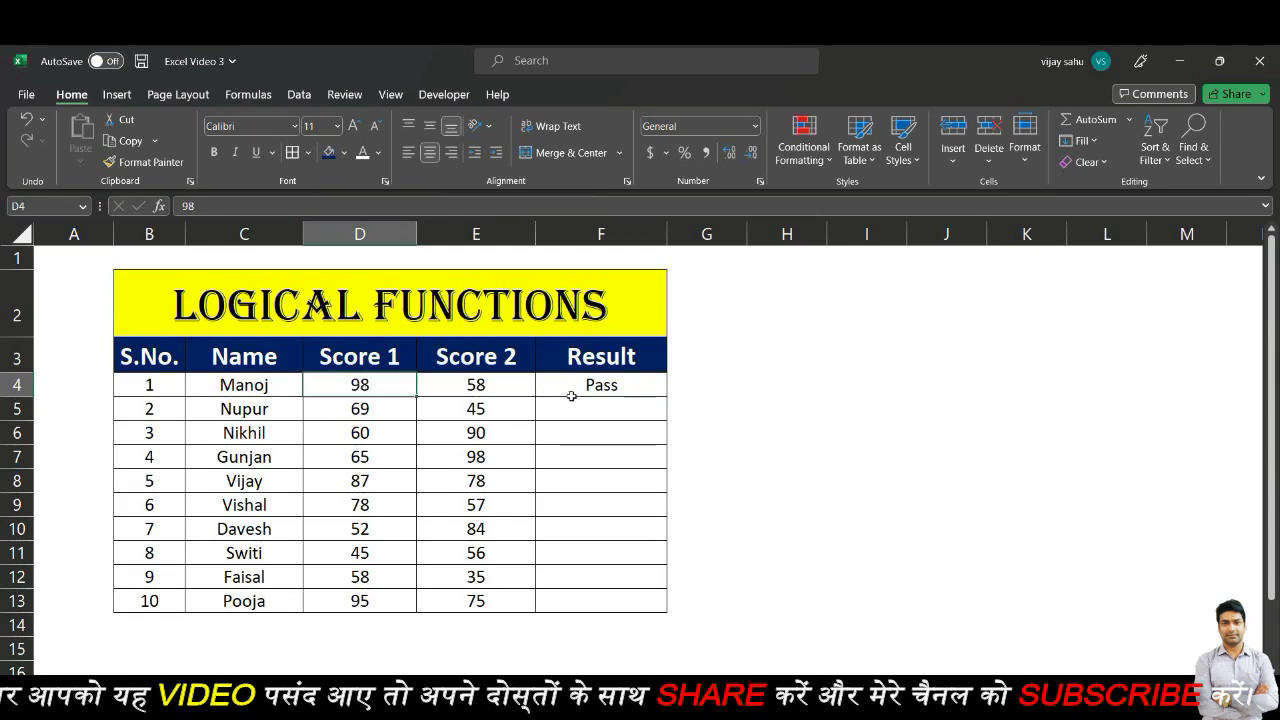
pyautogui.click(650, 390)
pyautogui.moveTo(669, 400); pyautogui.dragTo(669, 610)
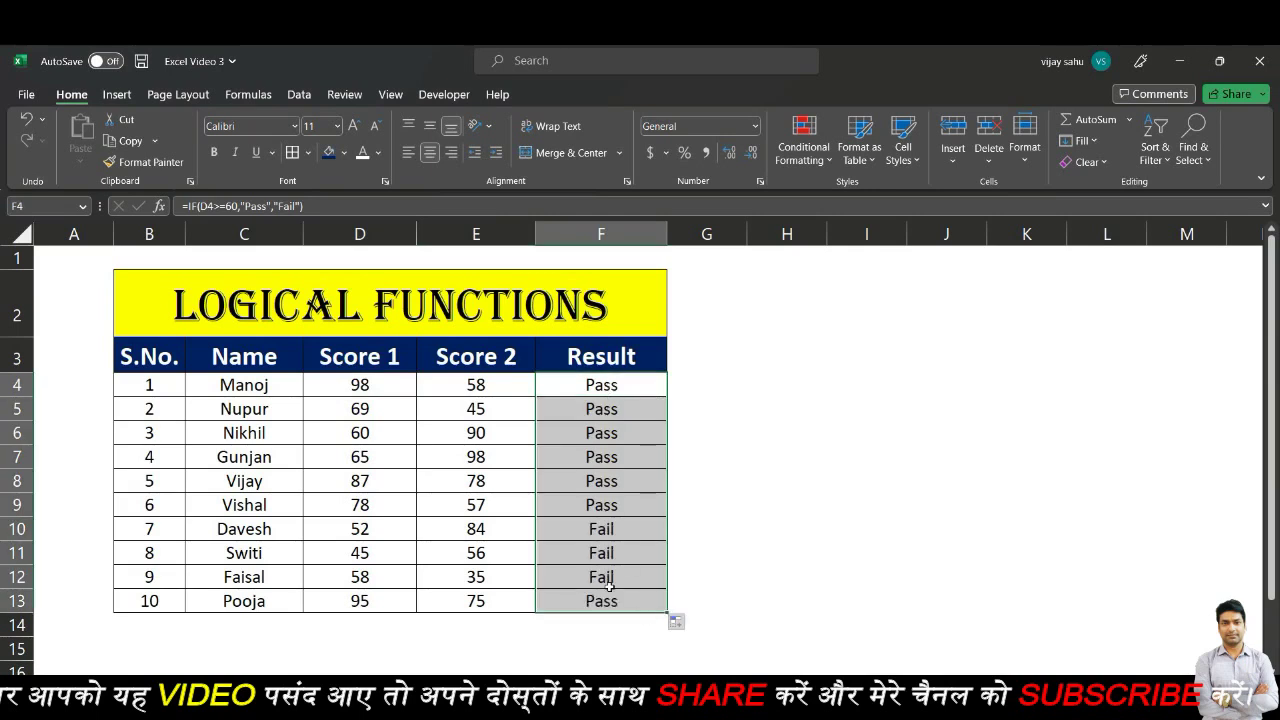
pyautogui.moveTo(602, 530); pyautogui.dragTo(601, 577)
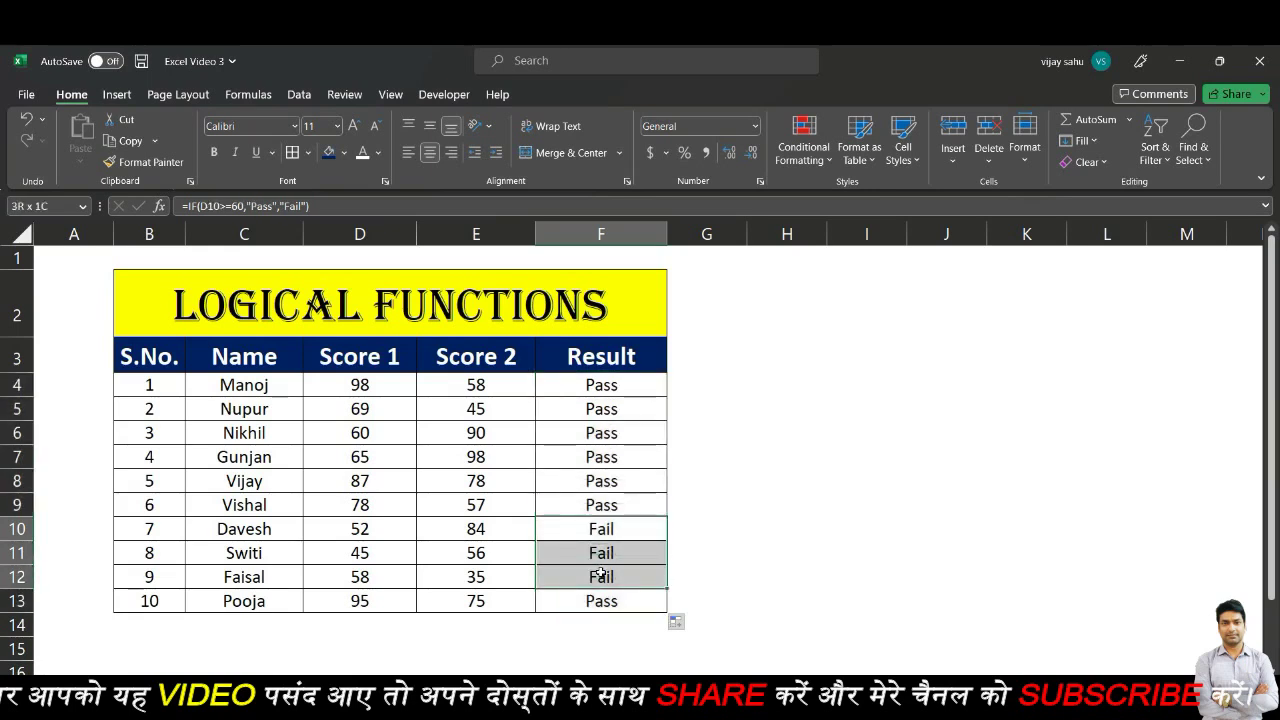
pyautogui.click(366, 528)
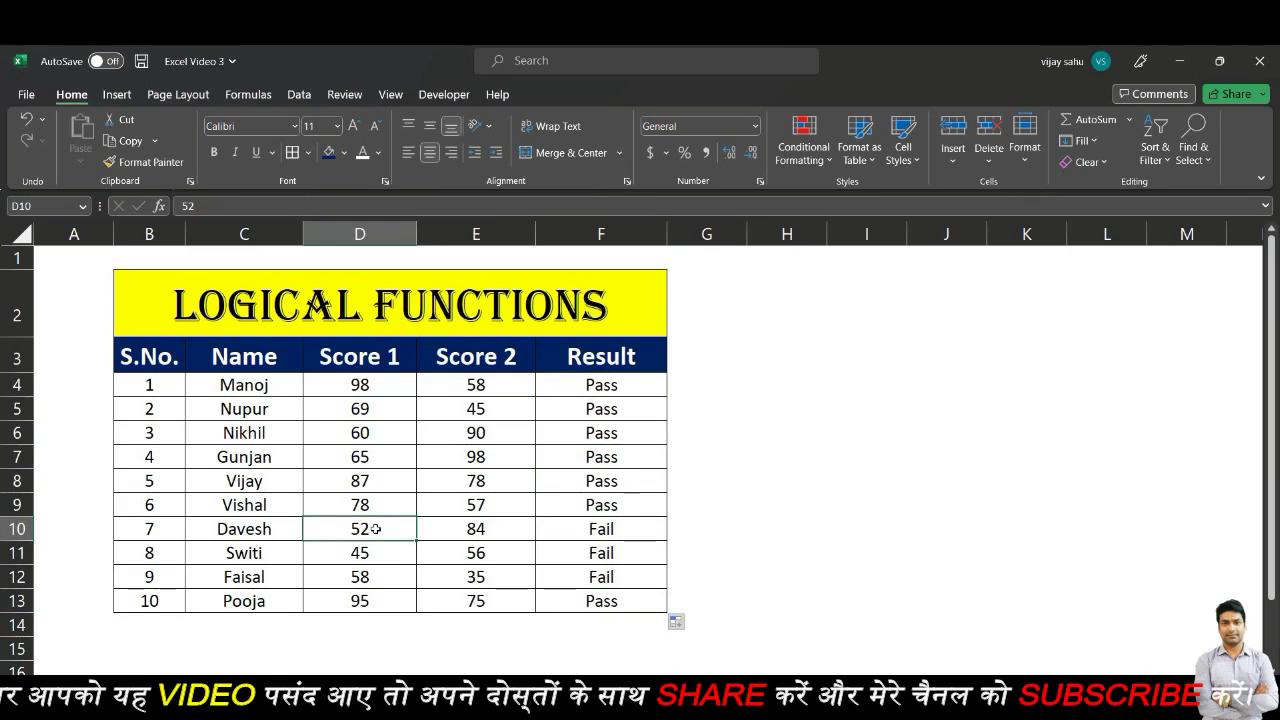
pyautogui.click(357, 553)
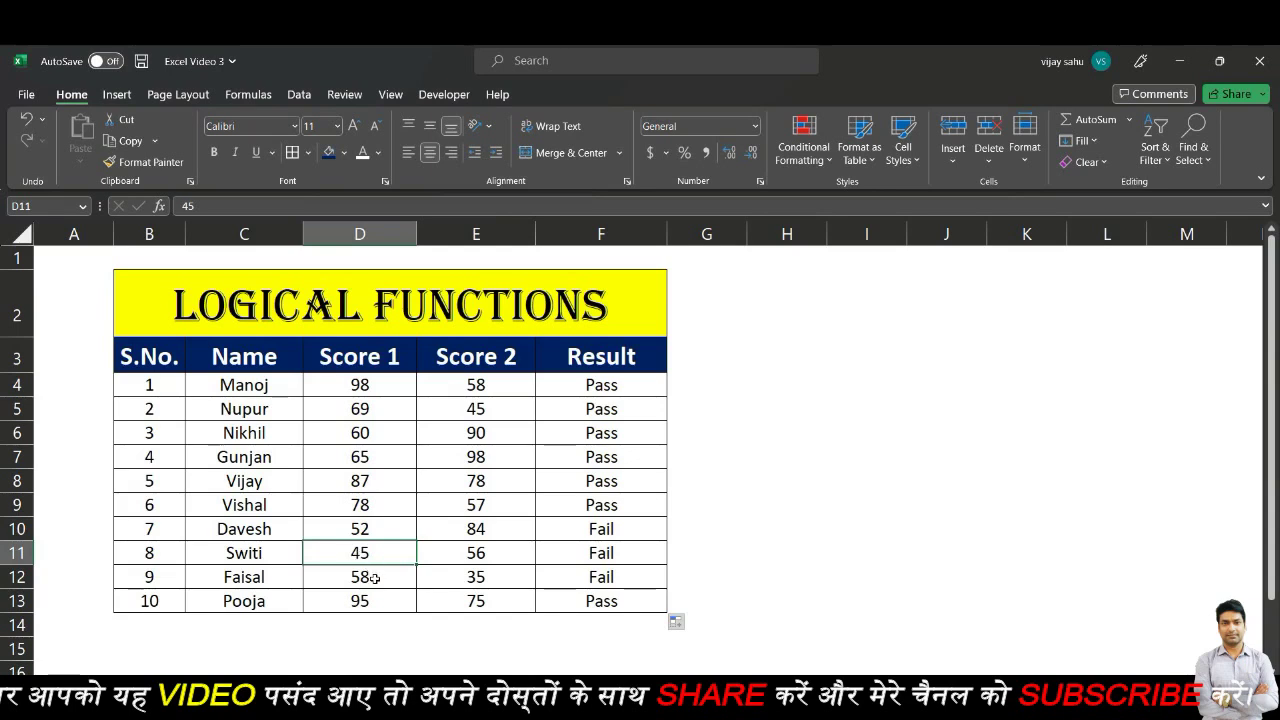
pyautogui.click(374, 578)
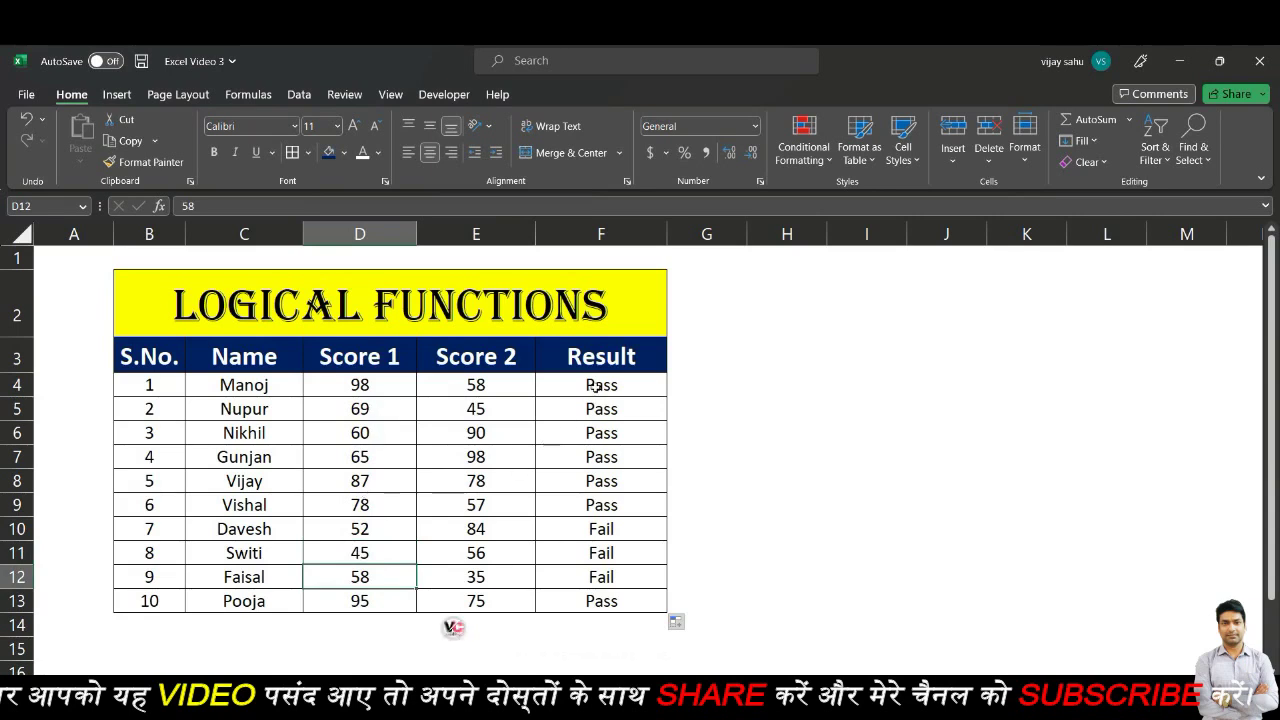
# - Set the Score 1 value in D7 to 59 and check the result in F7
pyautogui.click(370, 460)
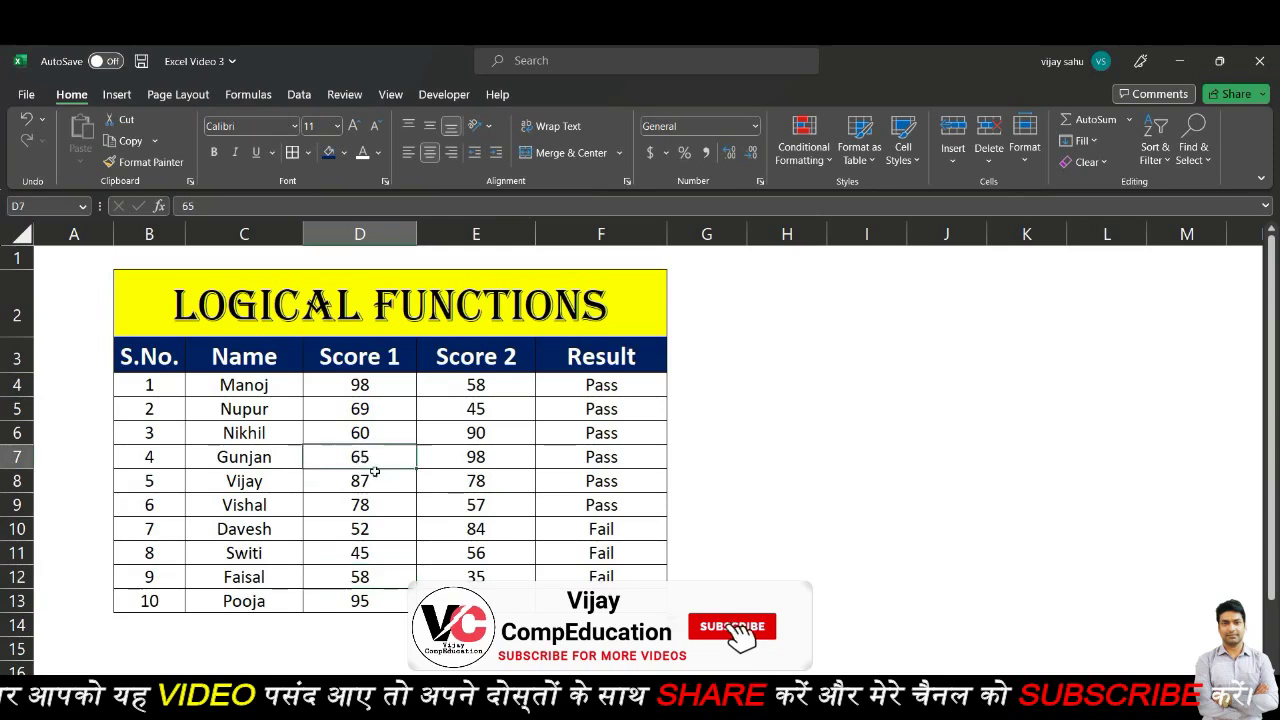
pyautogui.write('59')
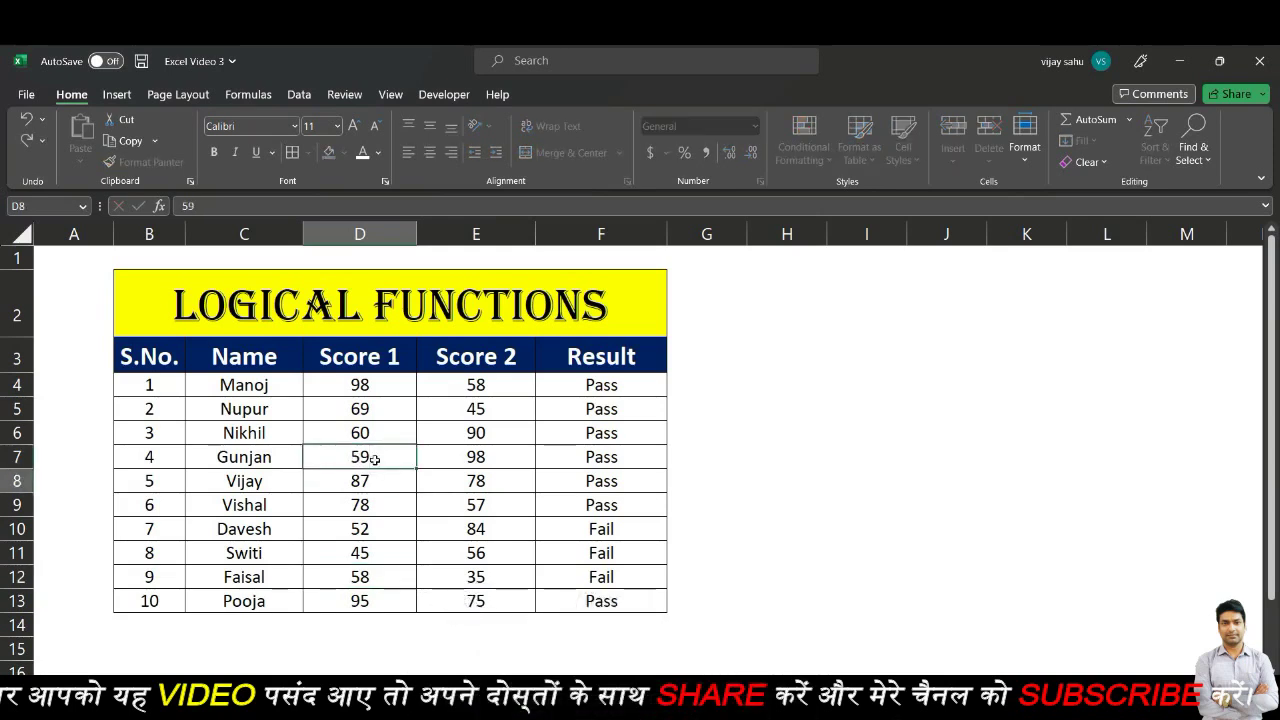
pyautogui.press('Return')
pyautogui.click(618, 459)
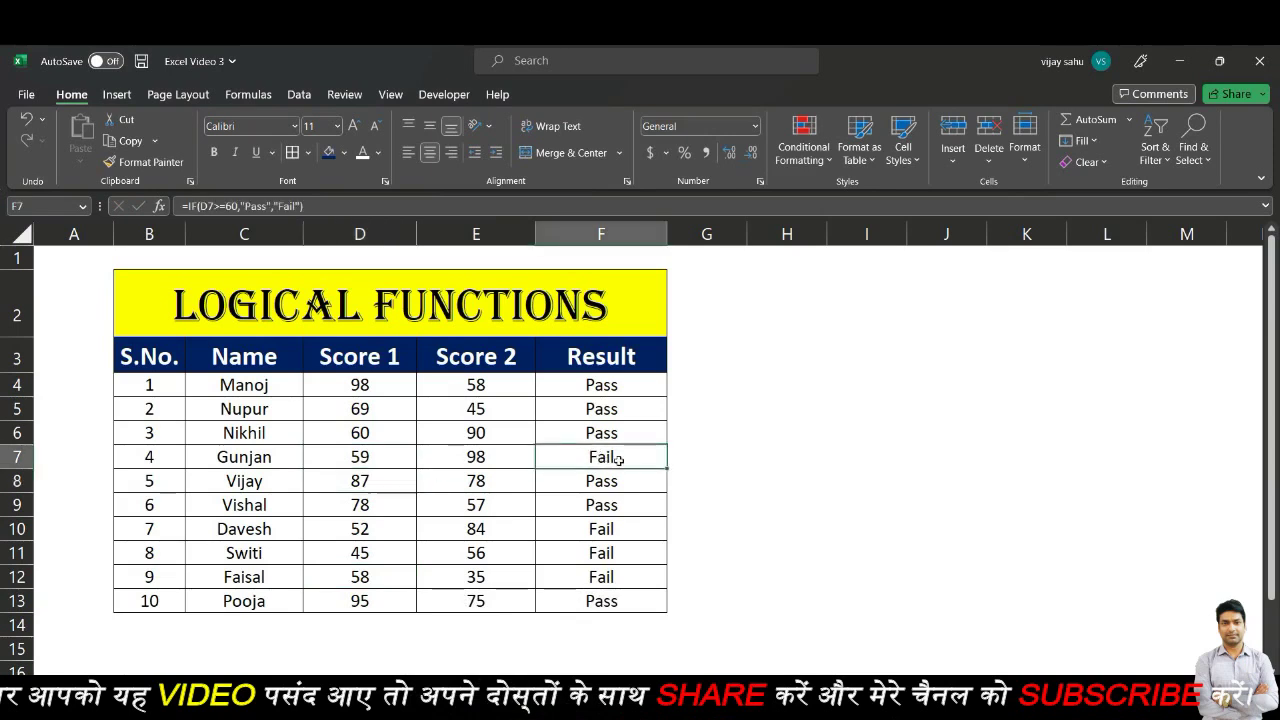
# - Set the Score 1 value in D12 to 60 and check the result in F12
pyautogui.click(370, 575)
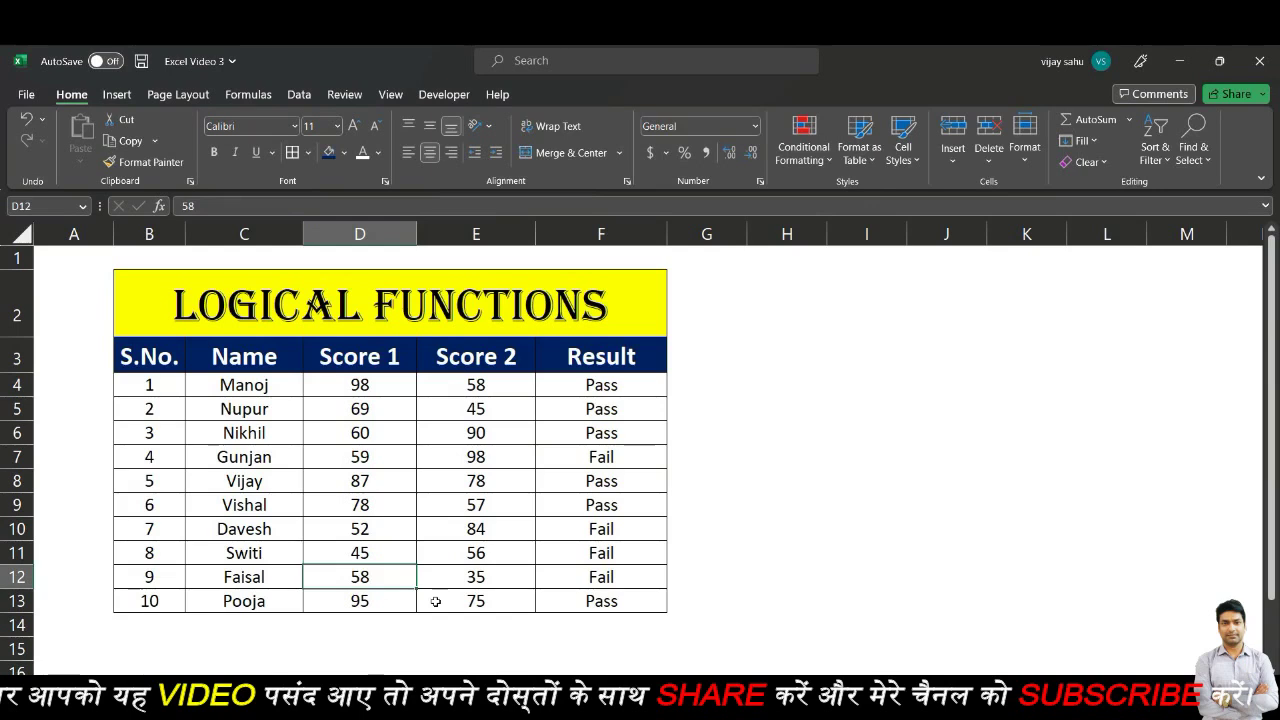
pyautogui.write('60')
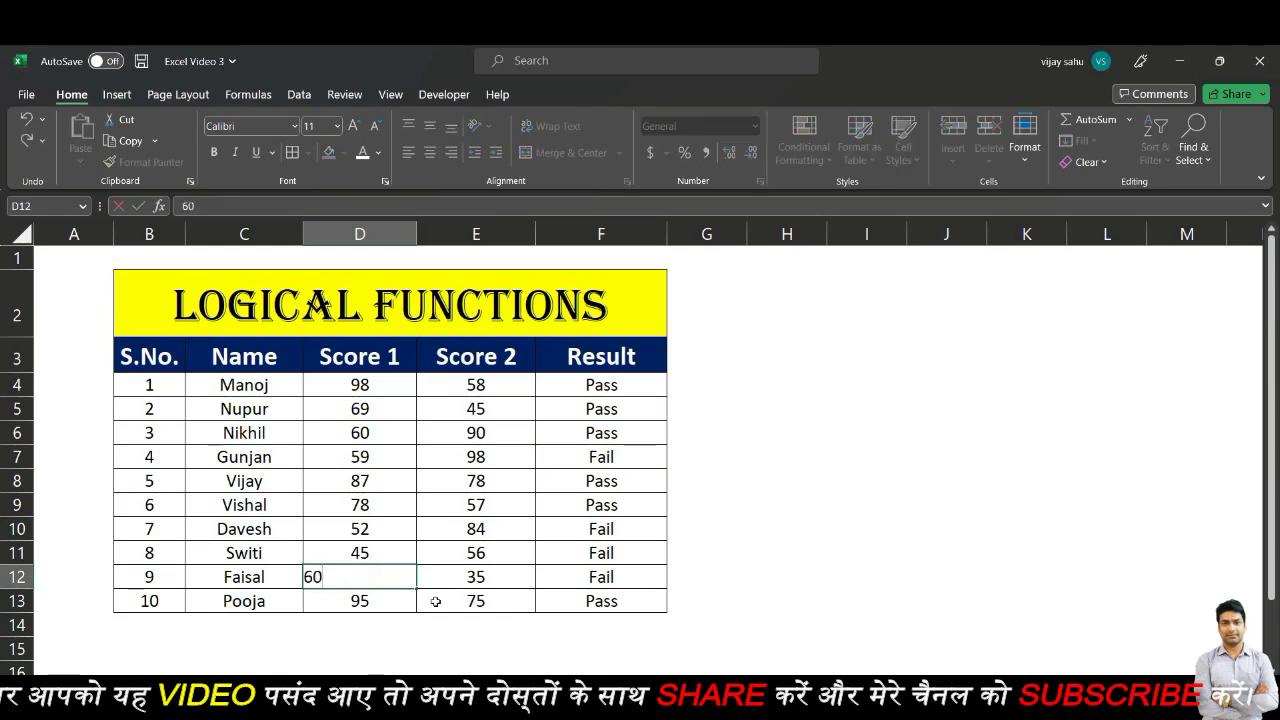
pyautogui.hotkey('ctrl', 'Return')
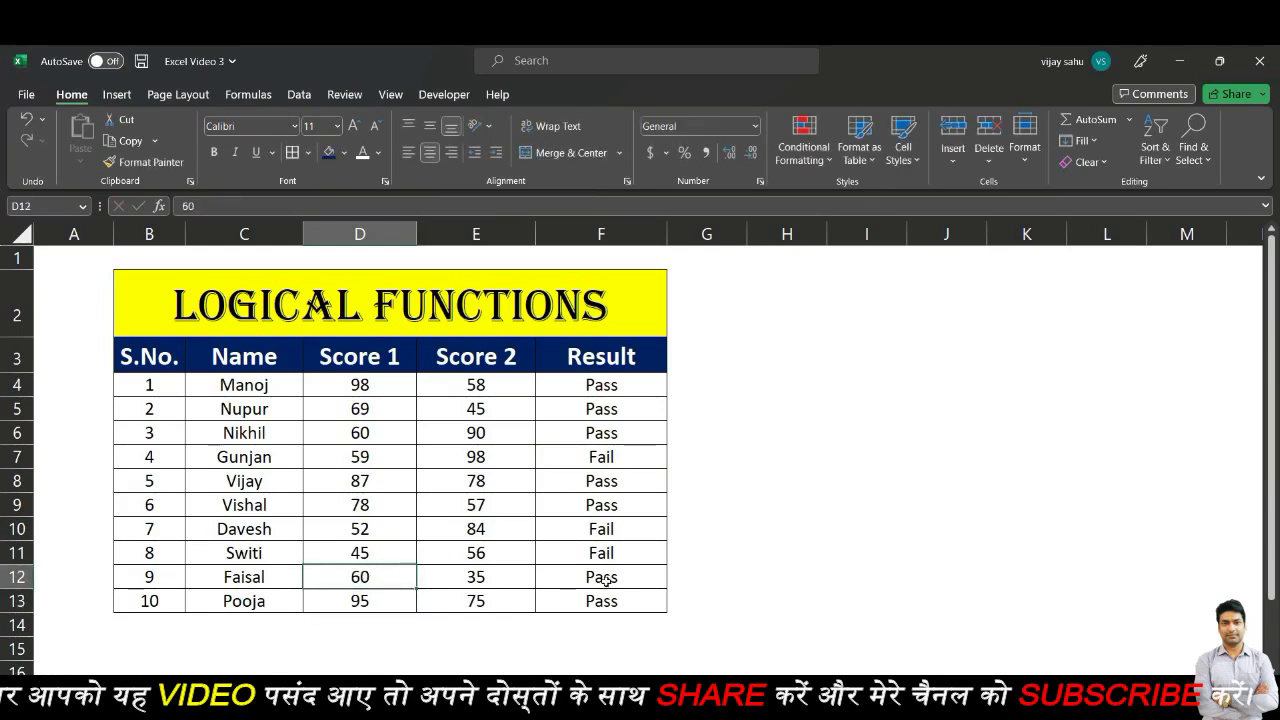
pyautogui.click(601, 578)
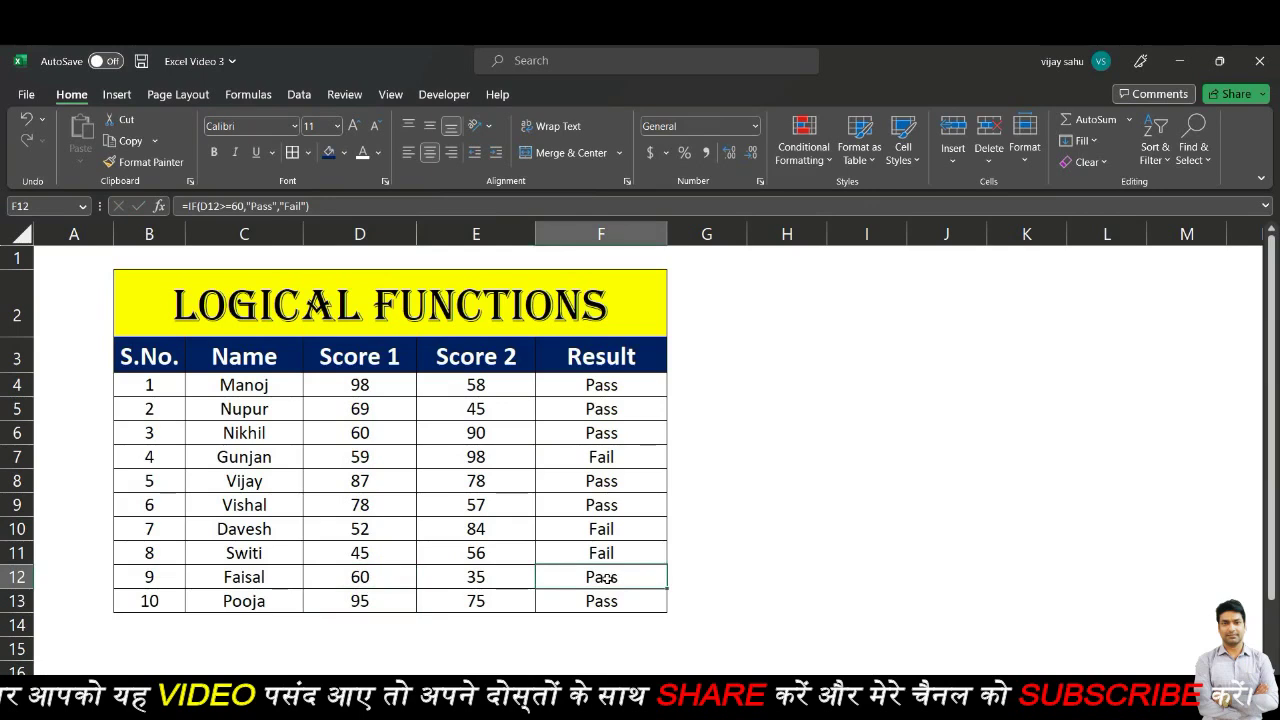
# - Review the IF formula in F4, then clear the Result cells F4:F13
pyautogui.click(613, 391)
pyautogui.doubleClick(615, 393)
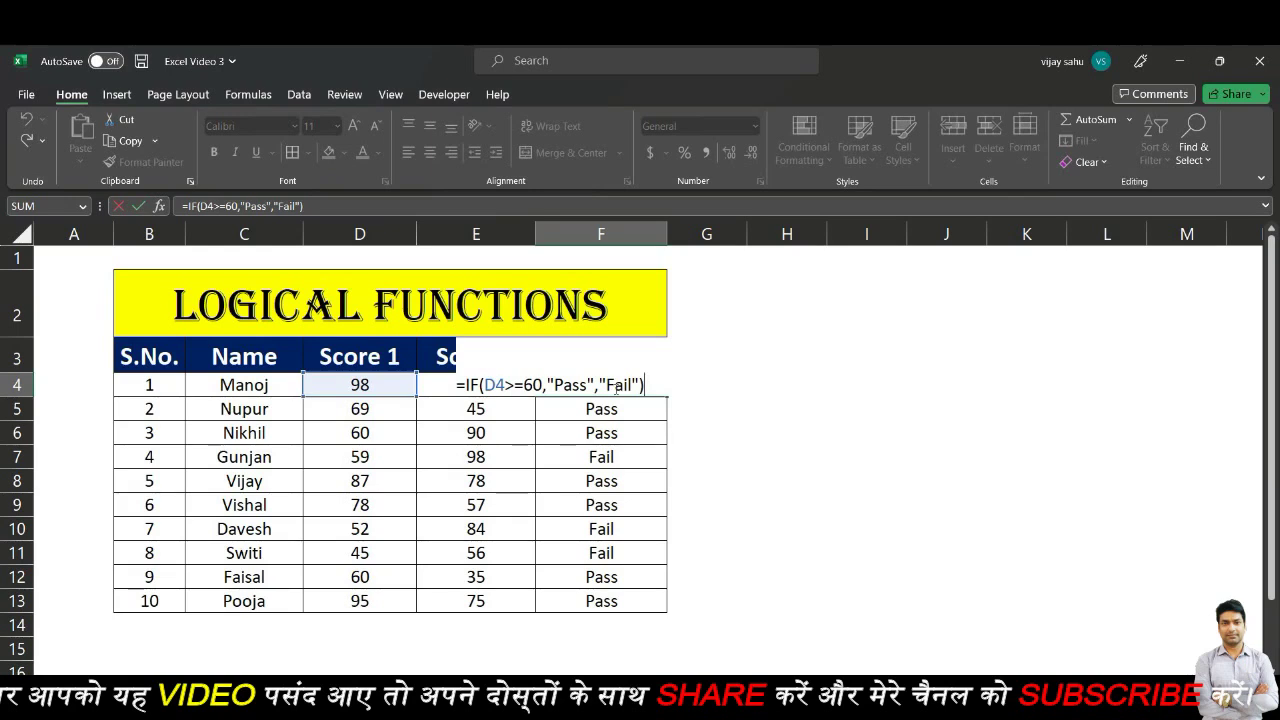
pyautogui.press('Return')
pyautogui.click(611, 379)
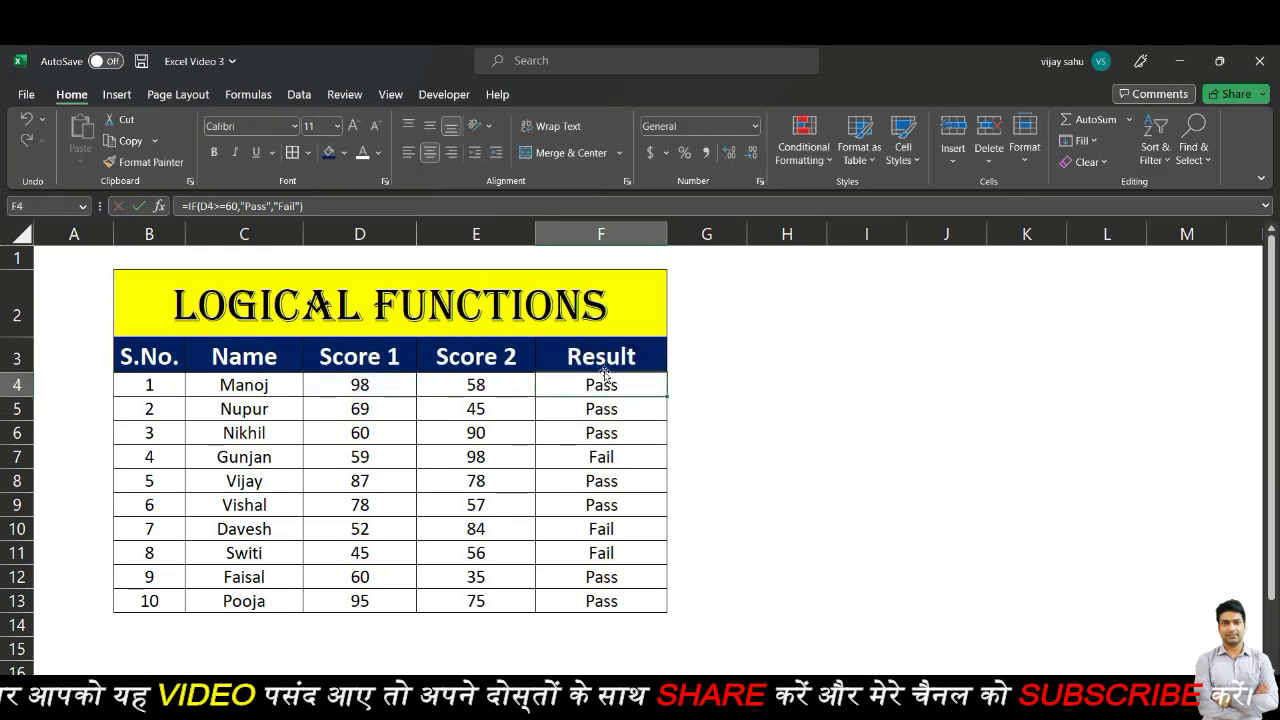
pyautogui.hotkey('ctrl', 'shift', 'Down')
pyautogui.press('Delete')
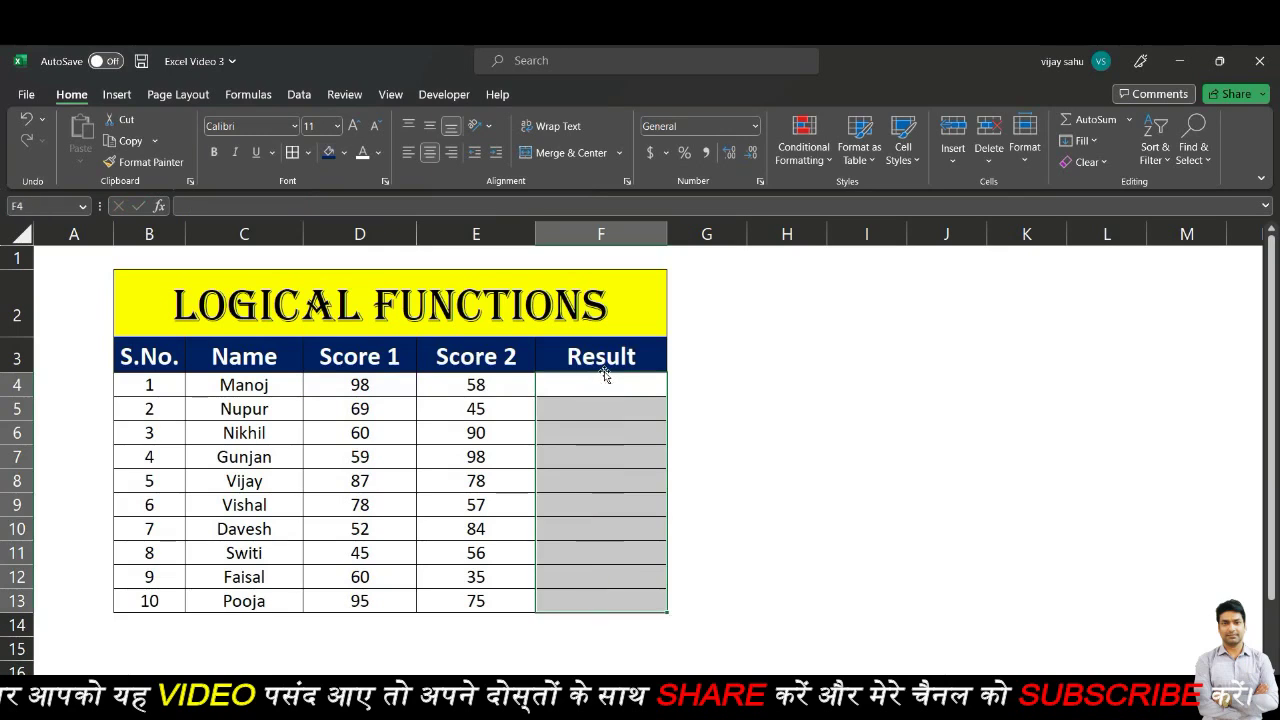
pyautogui.click(705, 400)
# - Start an AND formula in F4 with D4>=60 as its first condition
pyautogui.click(587, 384)
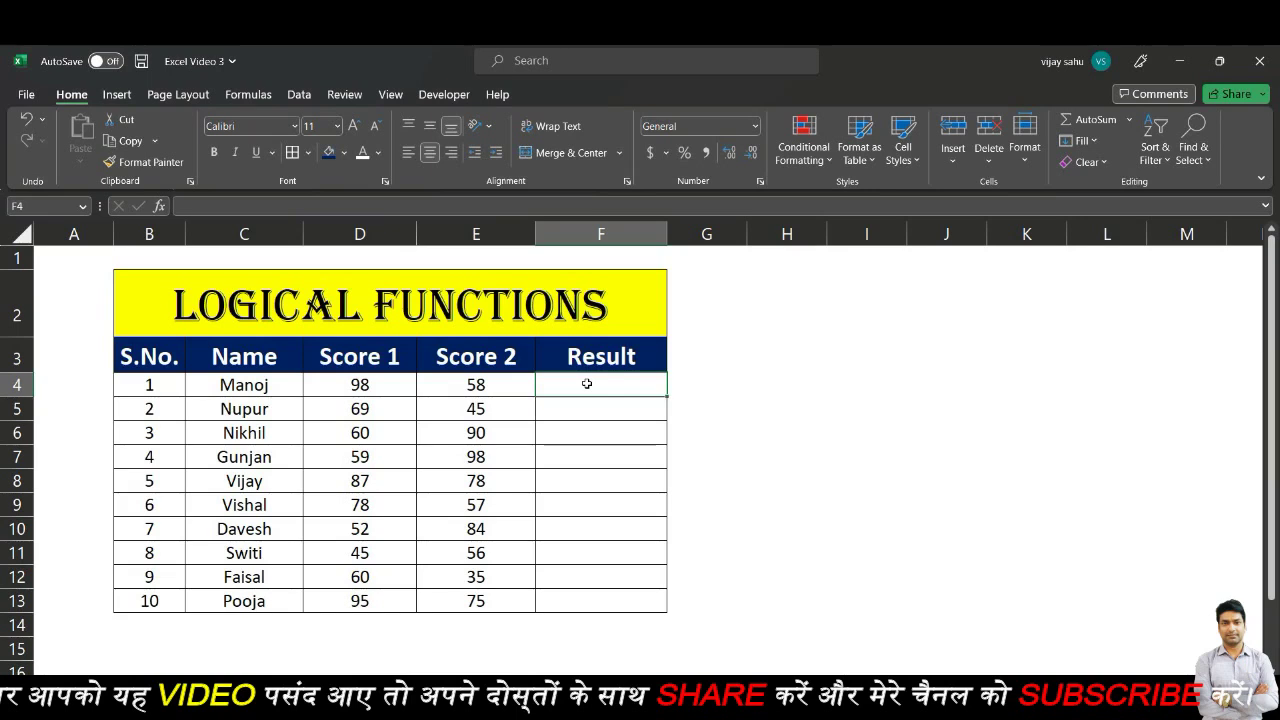
pyautogui.write('=')
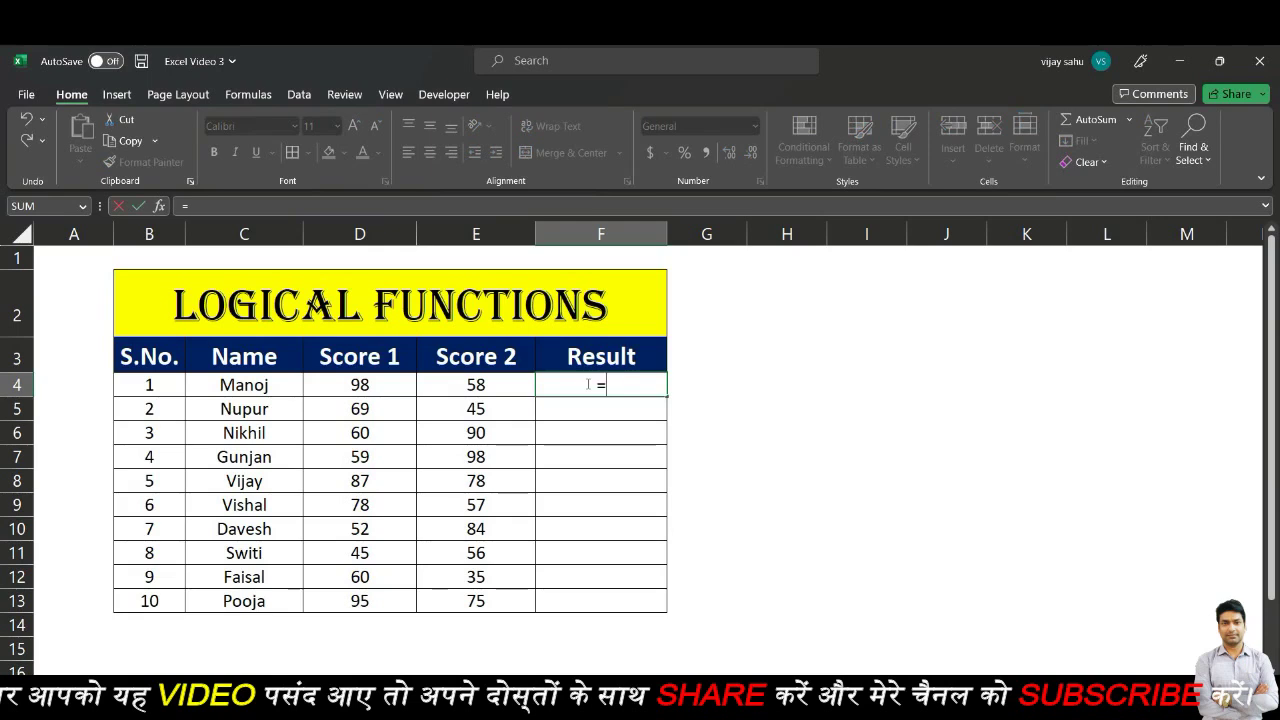
pyautogui.write('and')
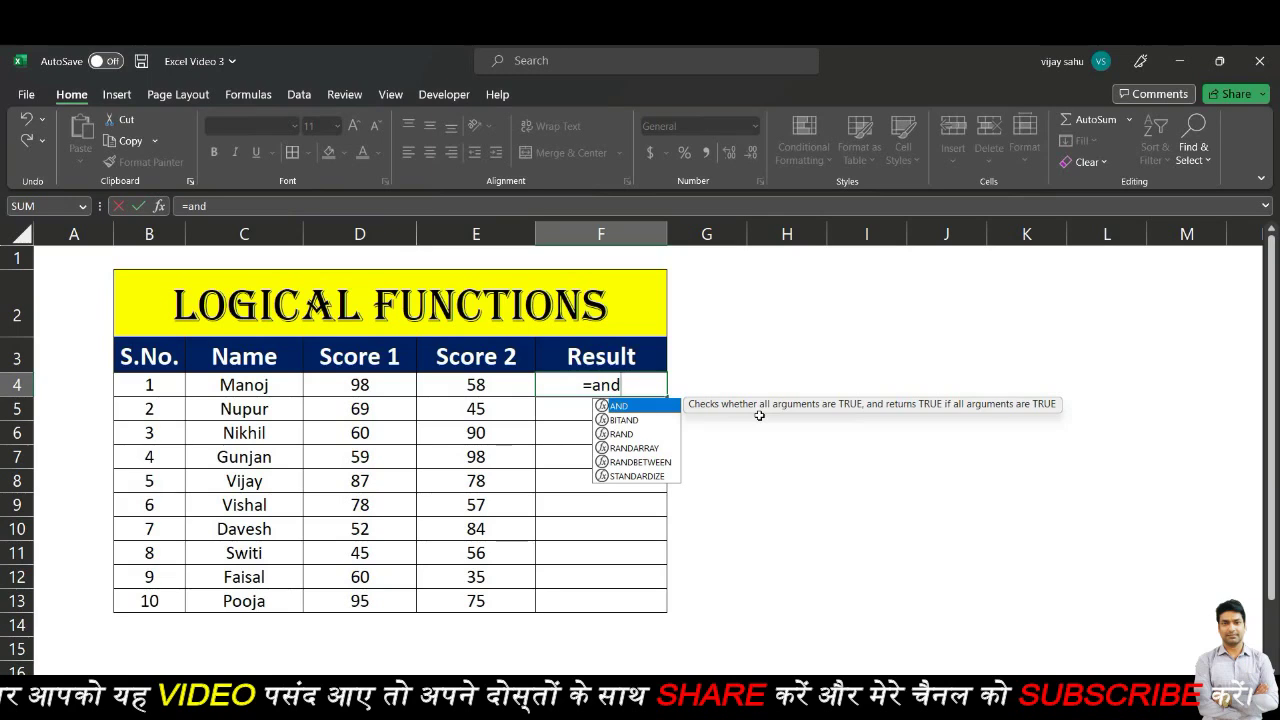
pyautogui.press('Tab')
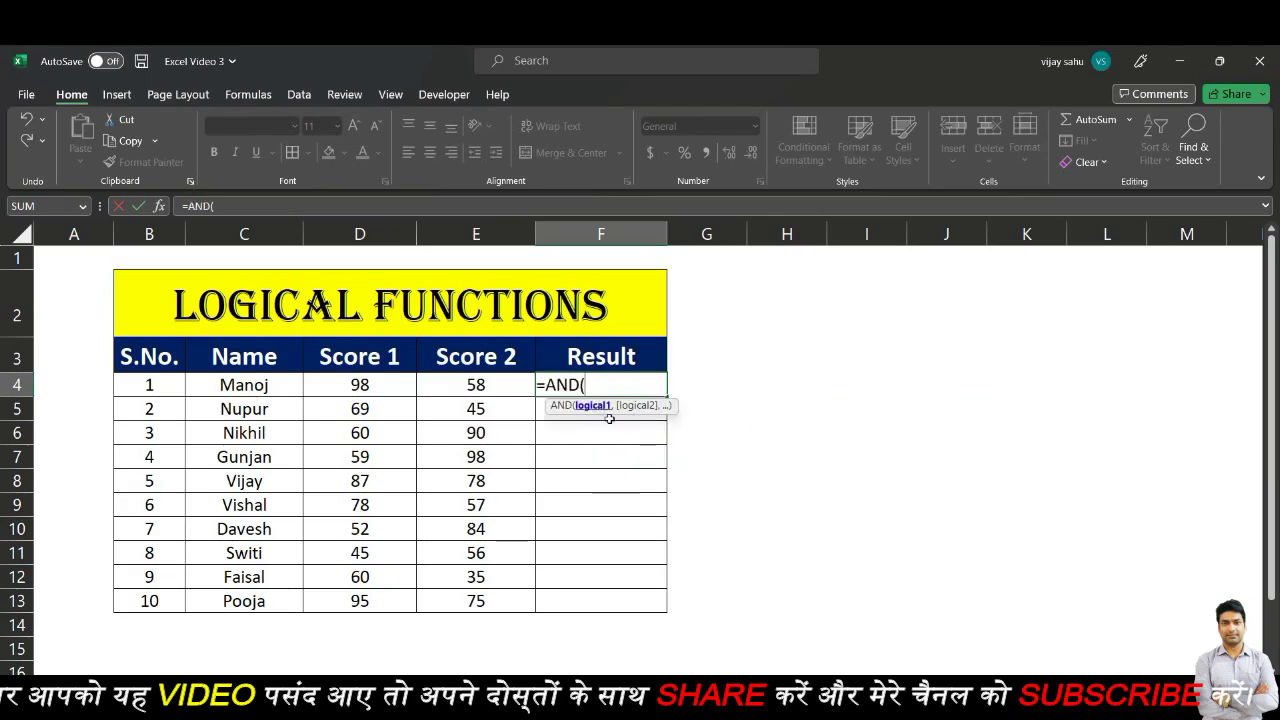
pyautogui.press('Left')
pyautogui.press('Left')
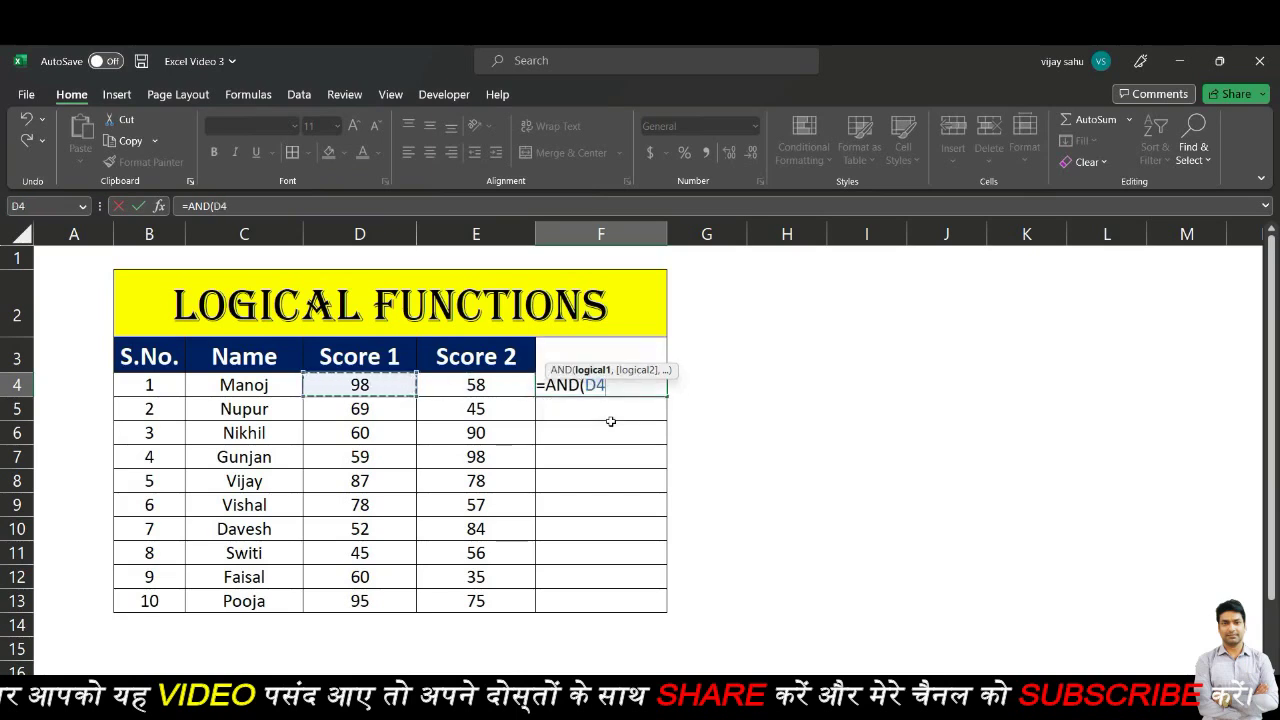
pyautogui.write('>')
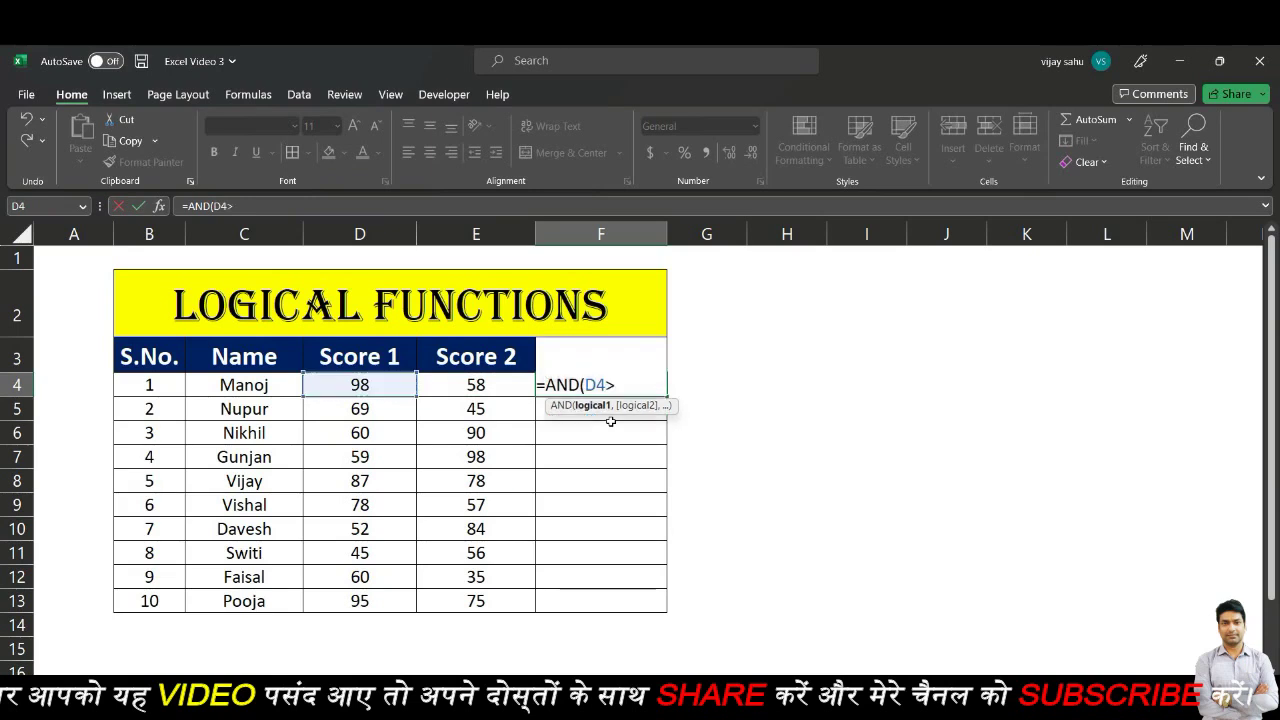
pyautogui.write('=60,')
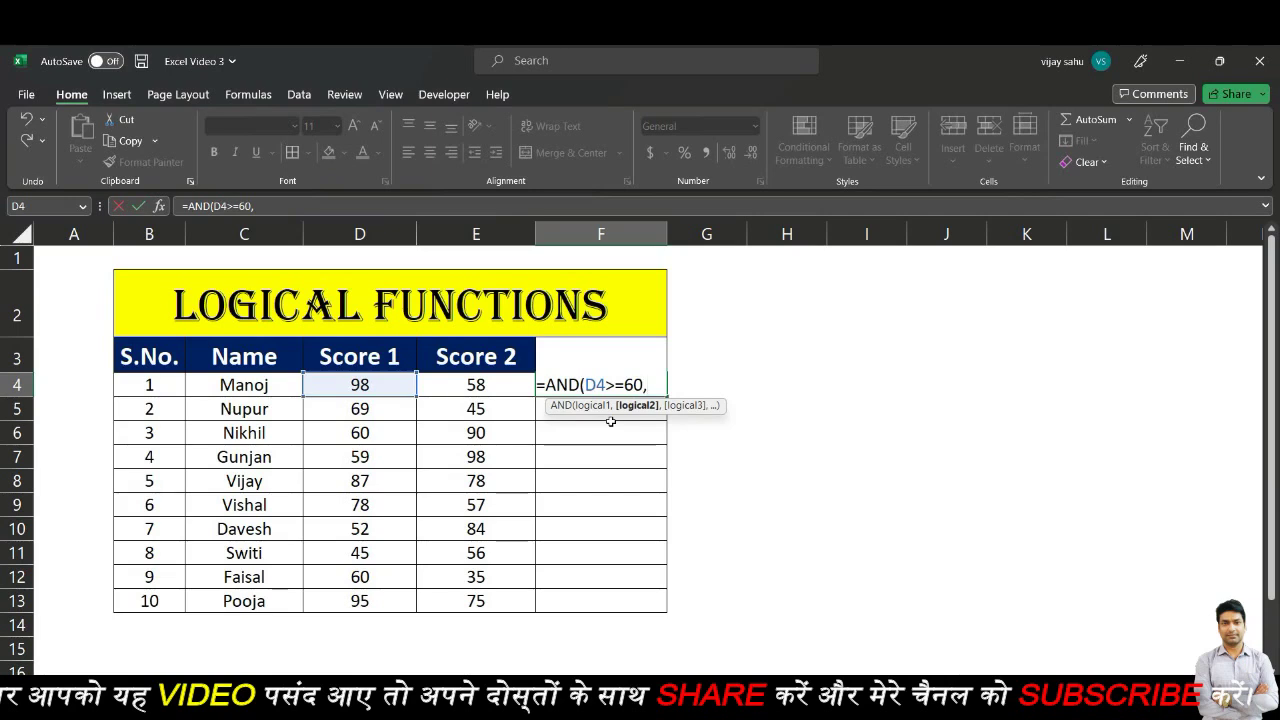
# - Add E4>=80 as the second condition of the AND formula and fill it down through F13
pyautogui.press('Left')
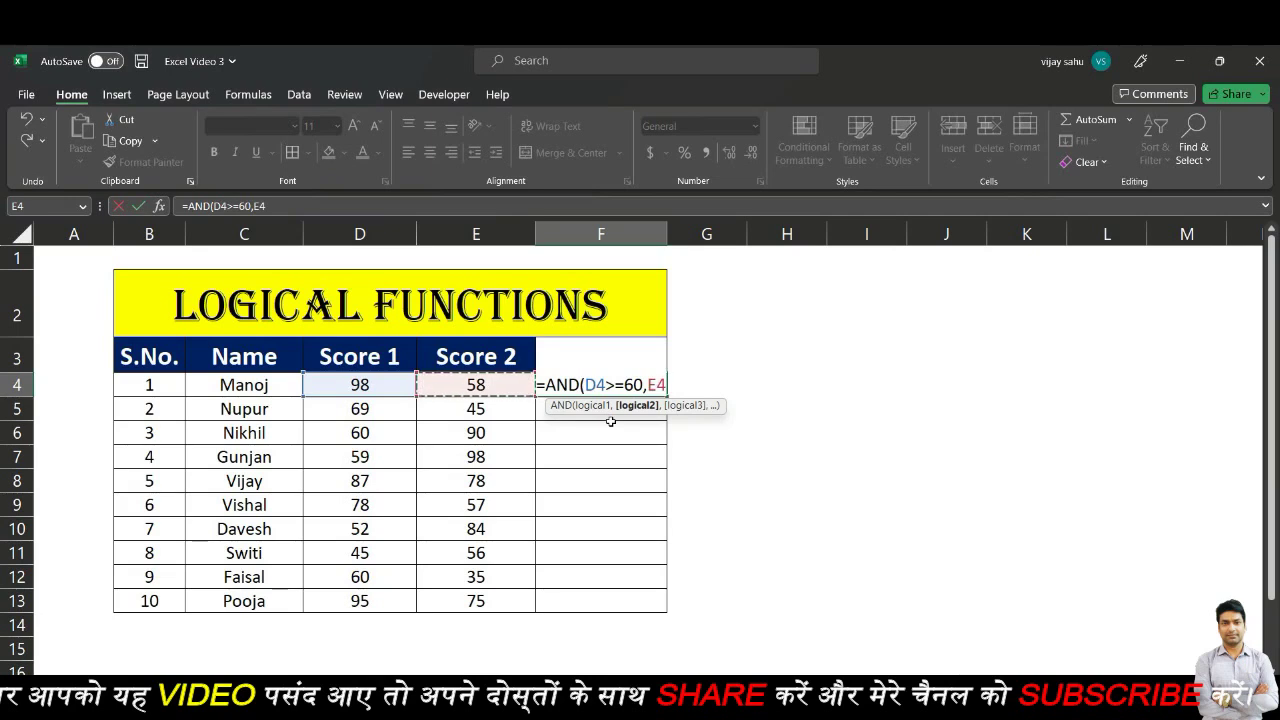
pyautogui.write('>=')
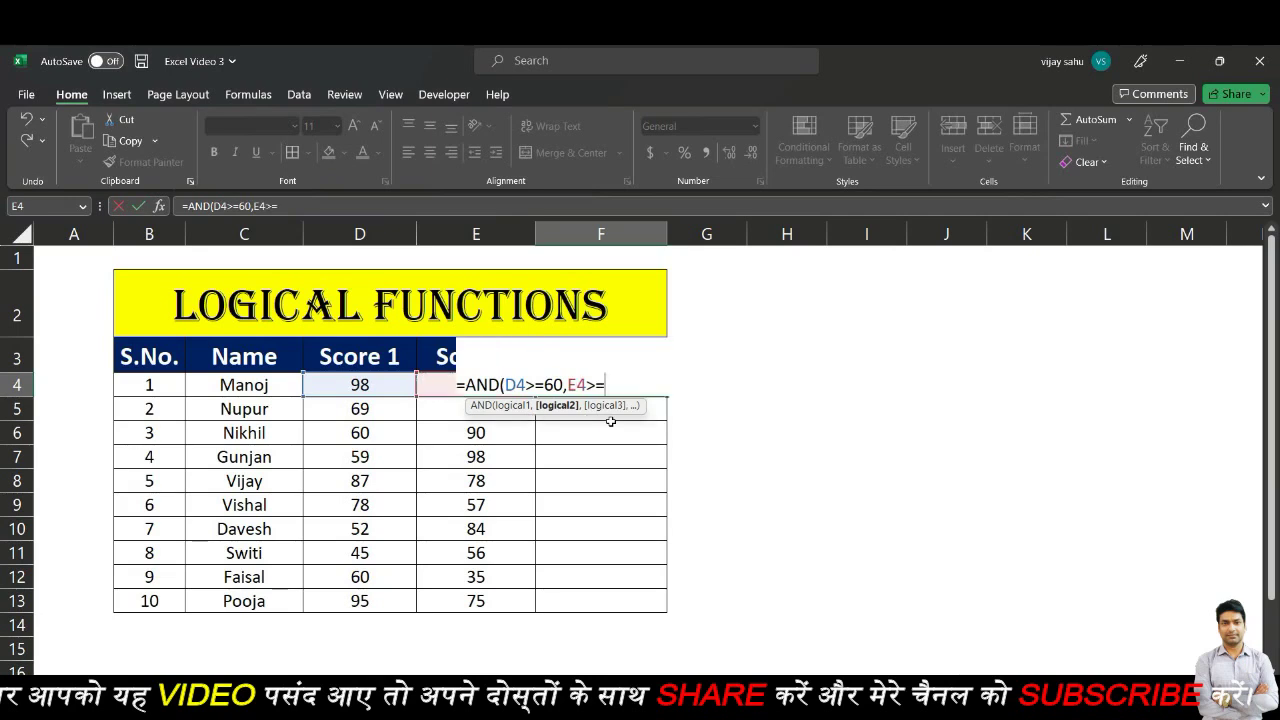
pyautogui.write('80')
pyautogui.write(')')
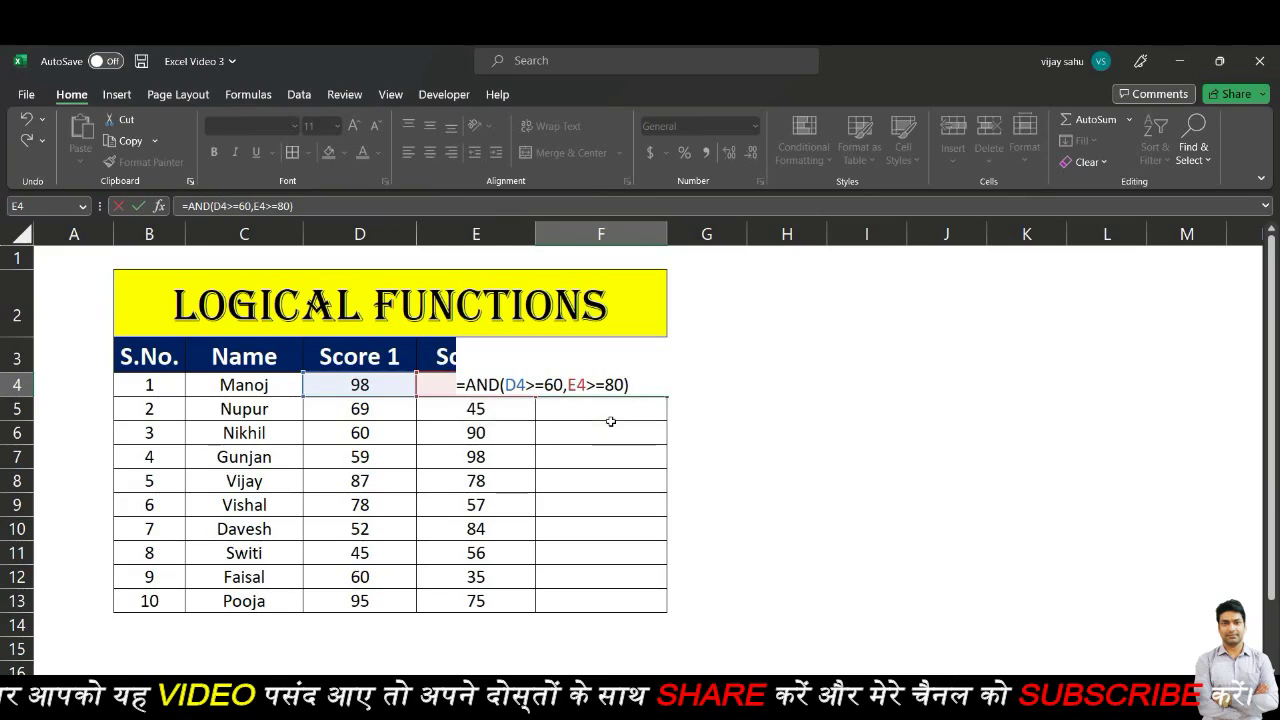
pyautogui.press('Return')
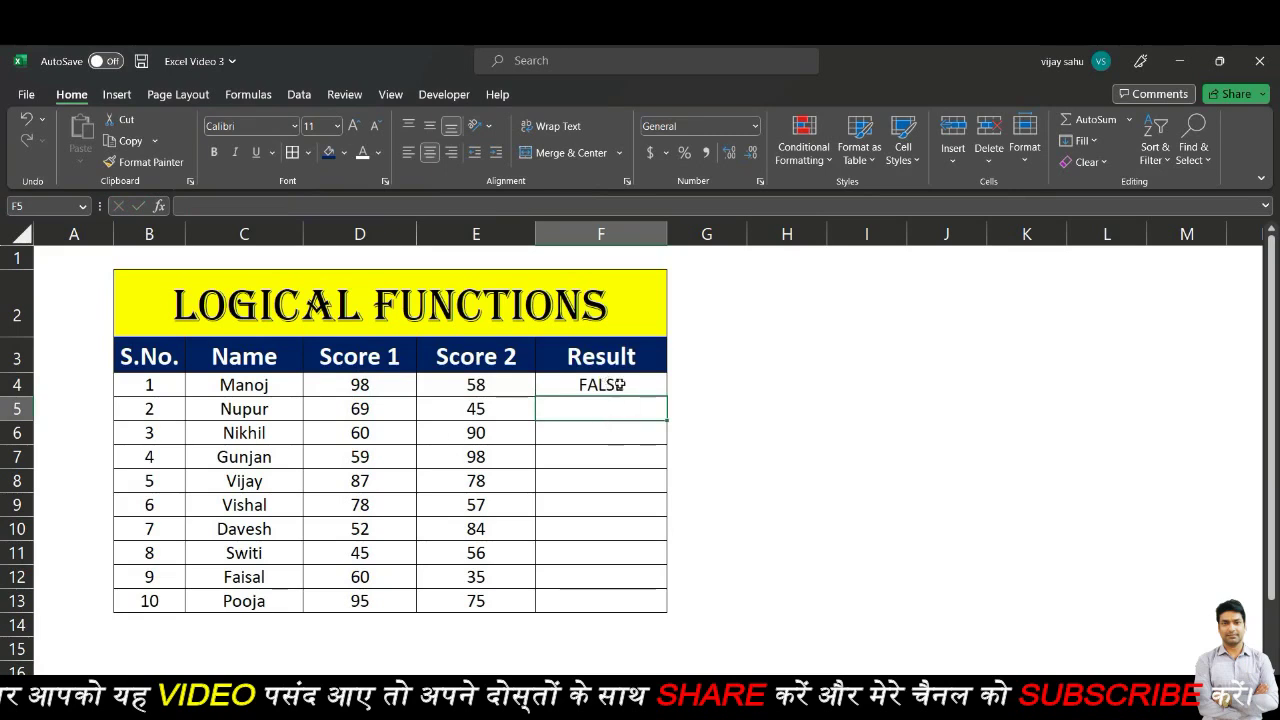
pyautogui.click(616, 384)
pyautogui.moveTo(667, 396); pyautogui.dragTo(656, 604)
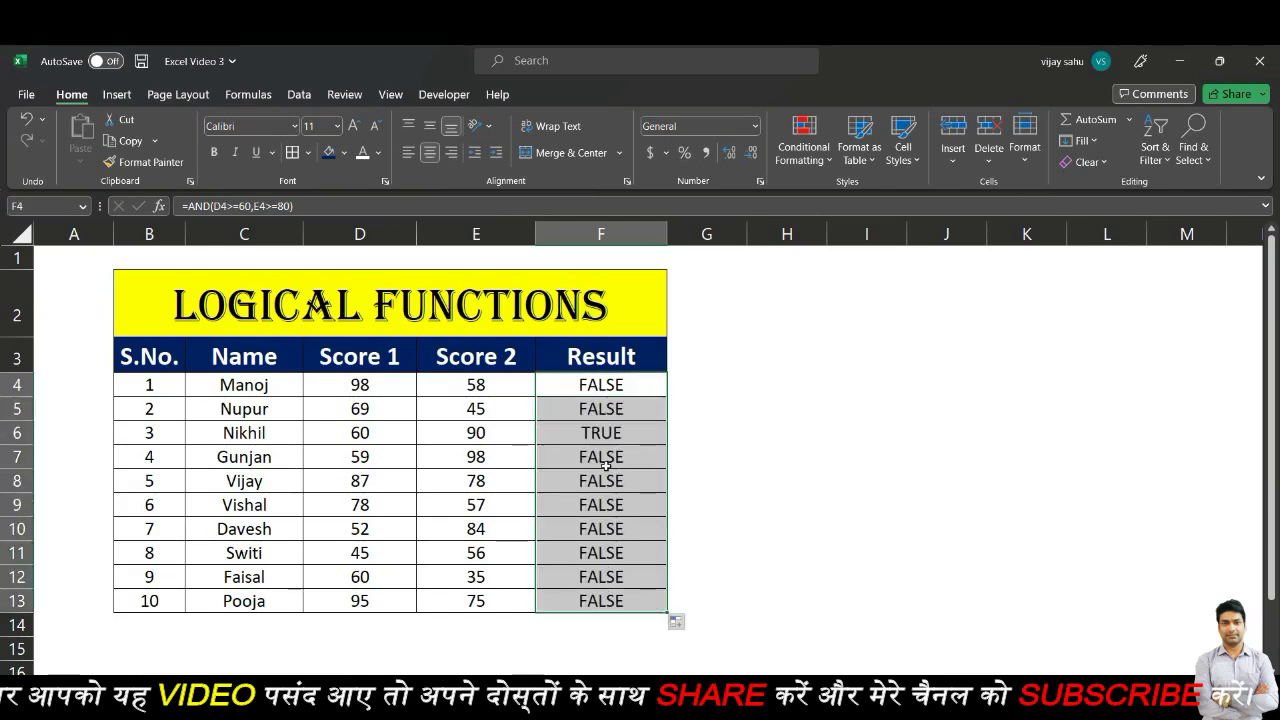
# - Review the AND formula in F6 and compare its result with the Score 2 value in E6
pyautogui.click(601, 433)
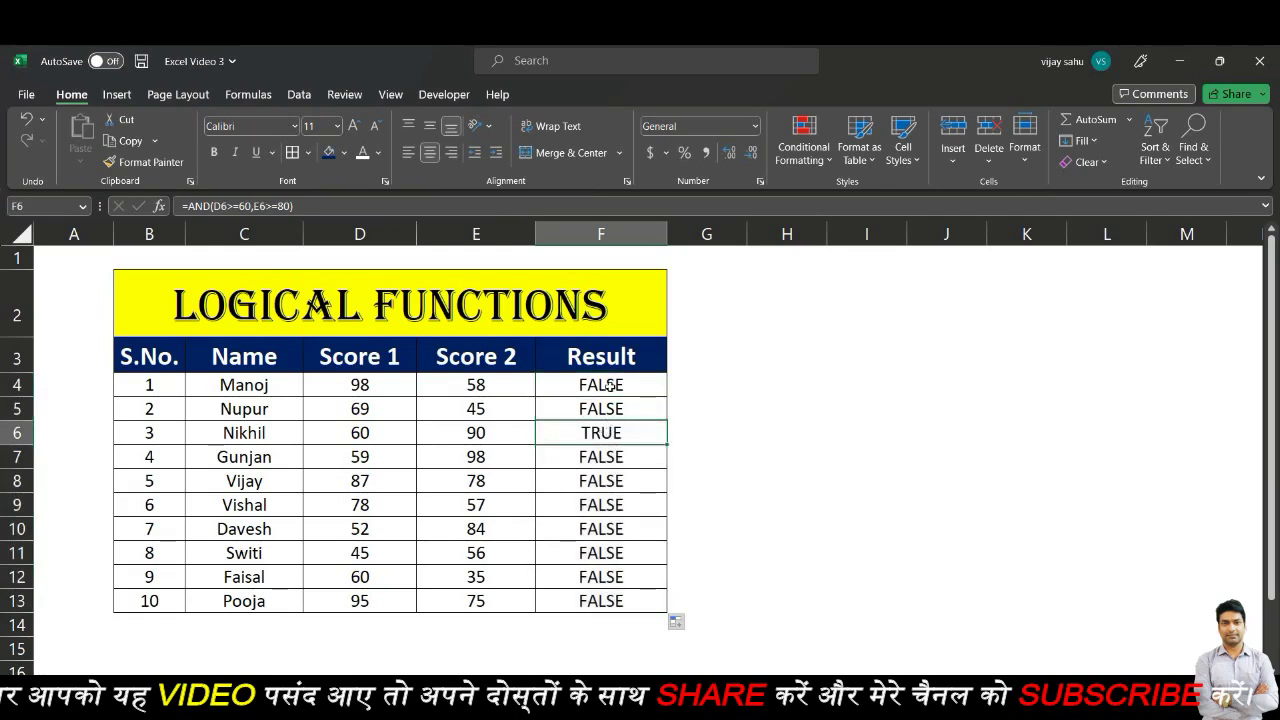
pyautogui.doubleClick(601, 433)
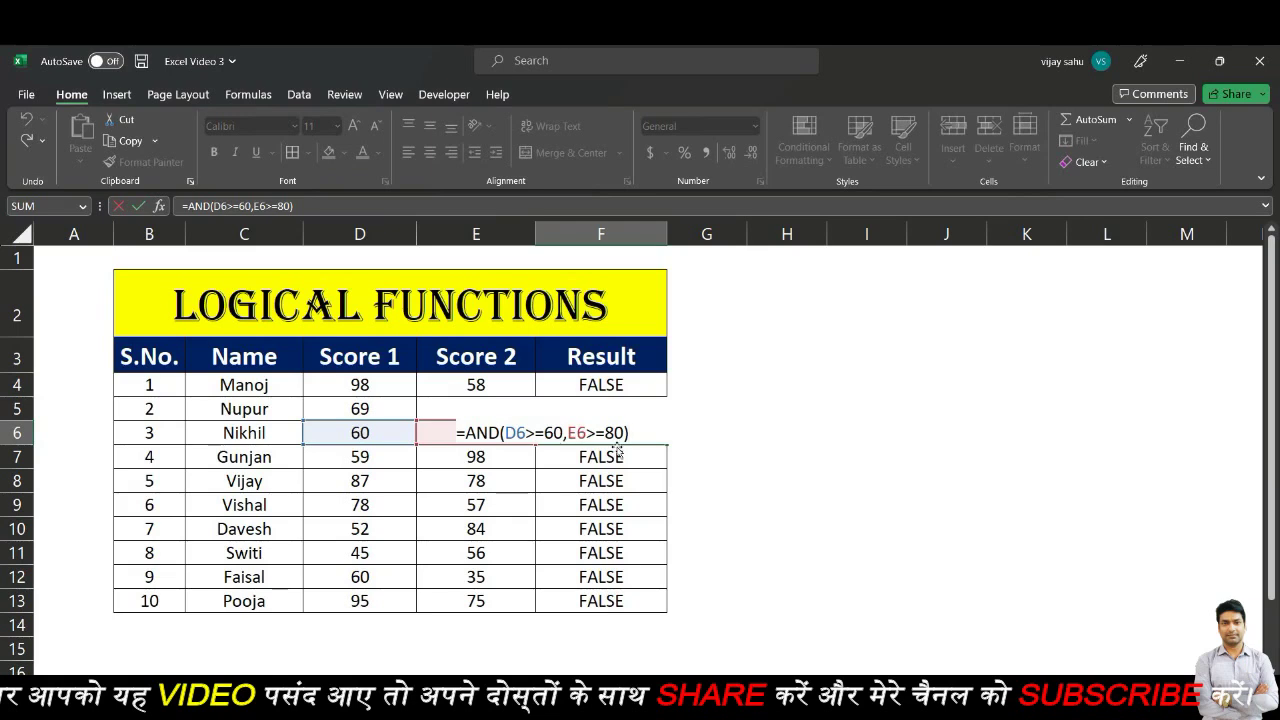
pyautogui.press('Return')
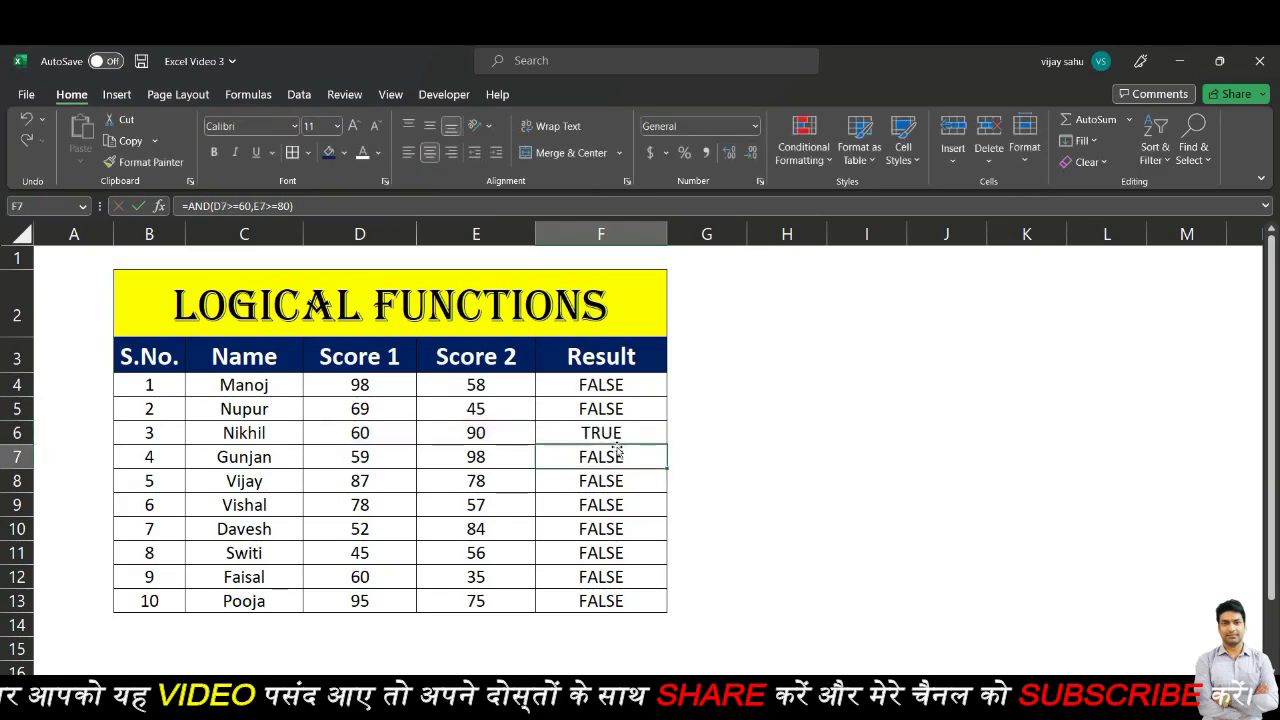
pyautogui.click(480, 432)
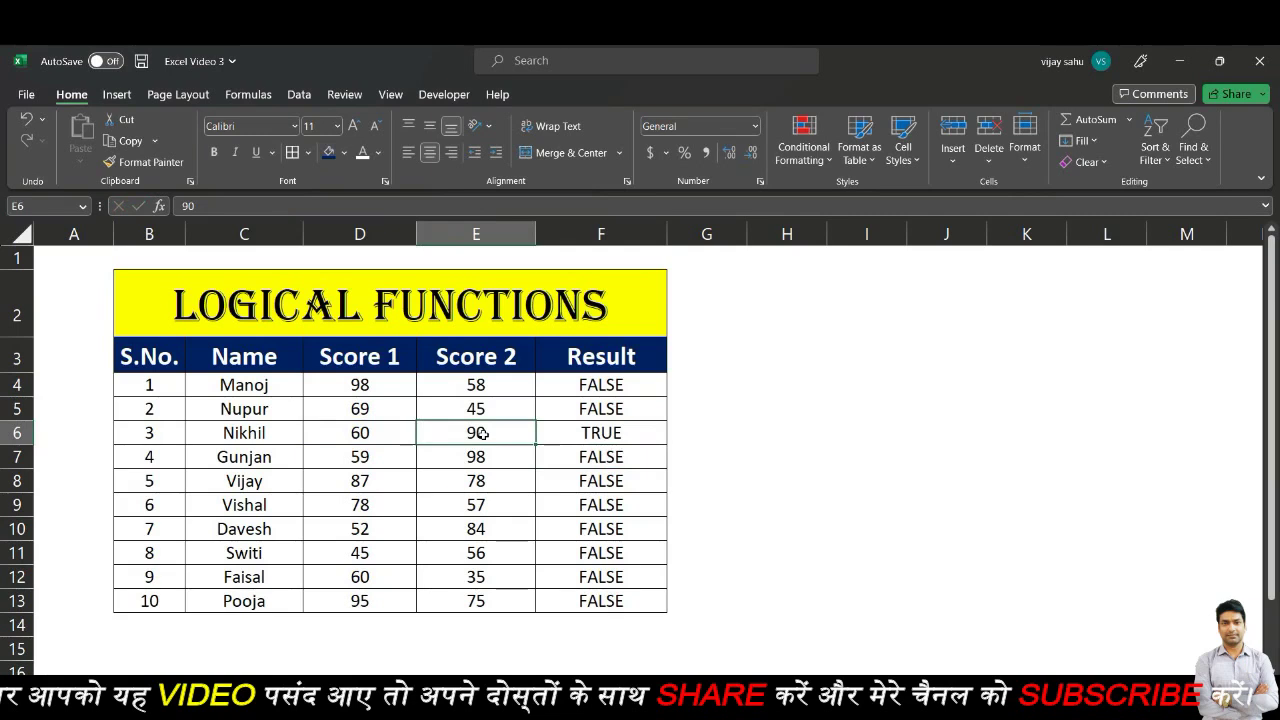
pyautogui.click(607, 432)
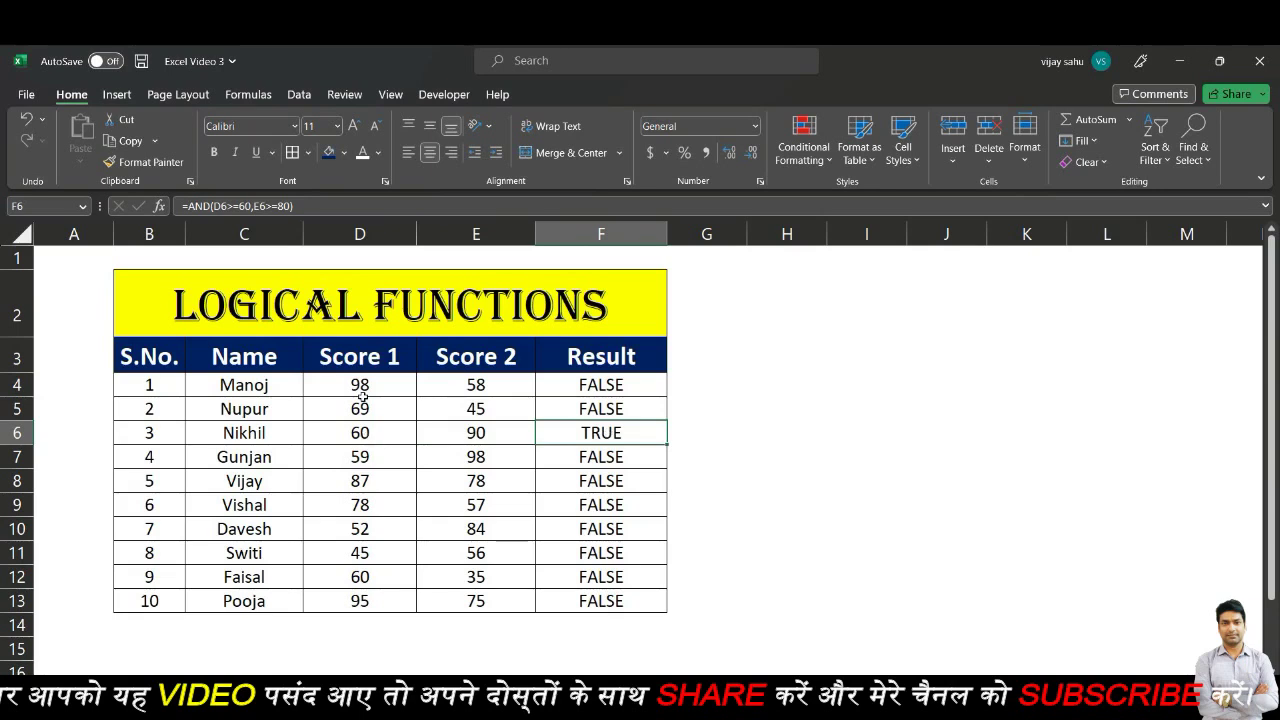
# - Inspect the AND formula in F4 against the scores in row 4
pyautogui.click(581, 384)
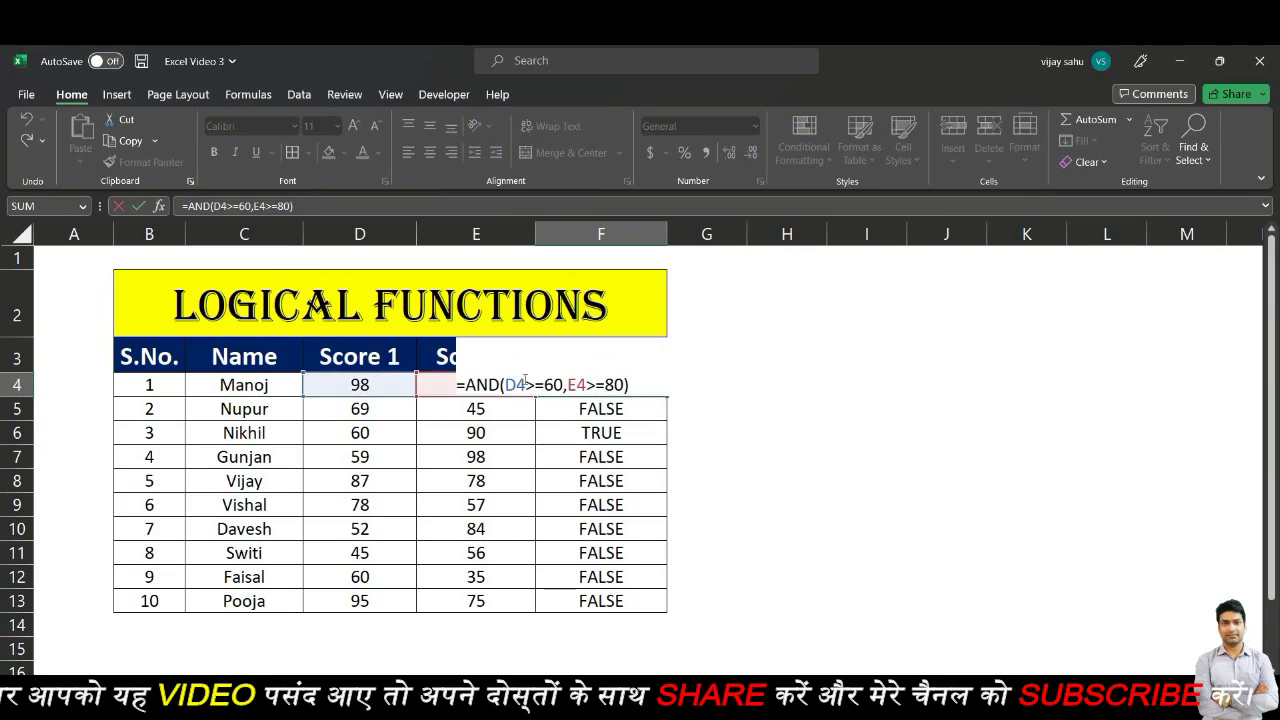
pyautogui.click(700, 408)
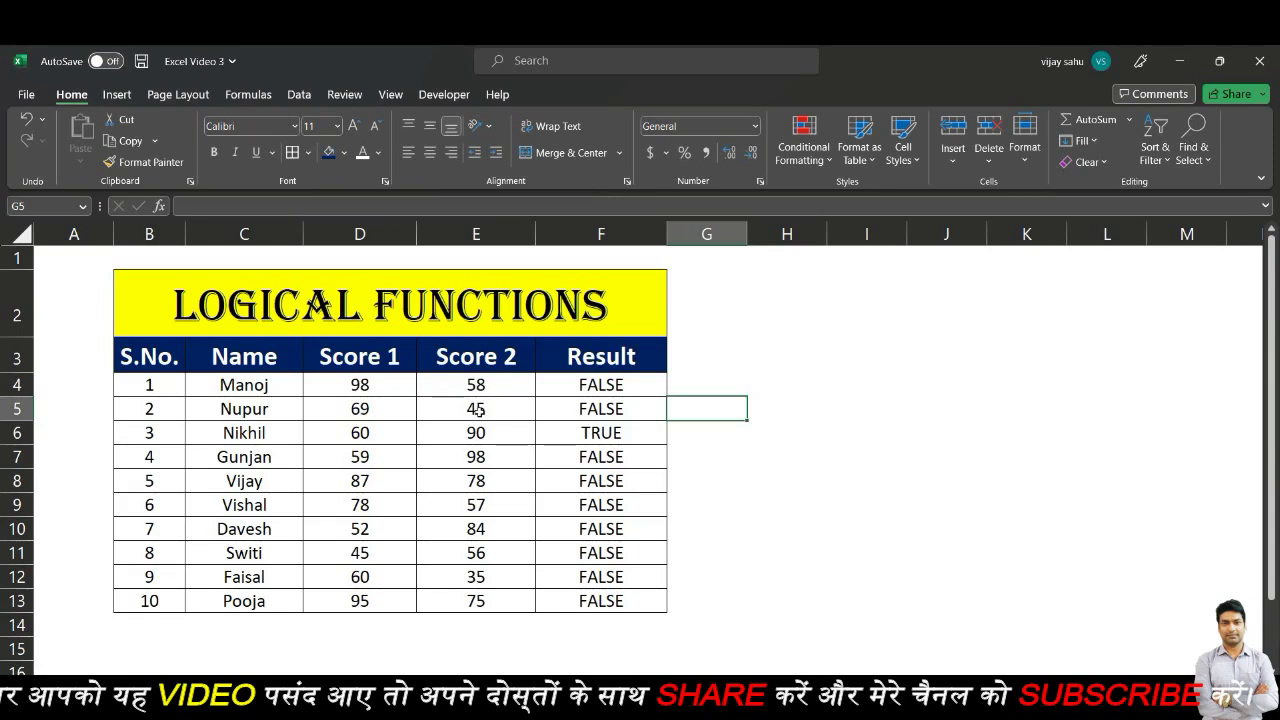
pyautogui.click(612, 385)
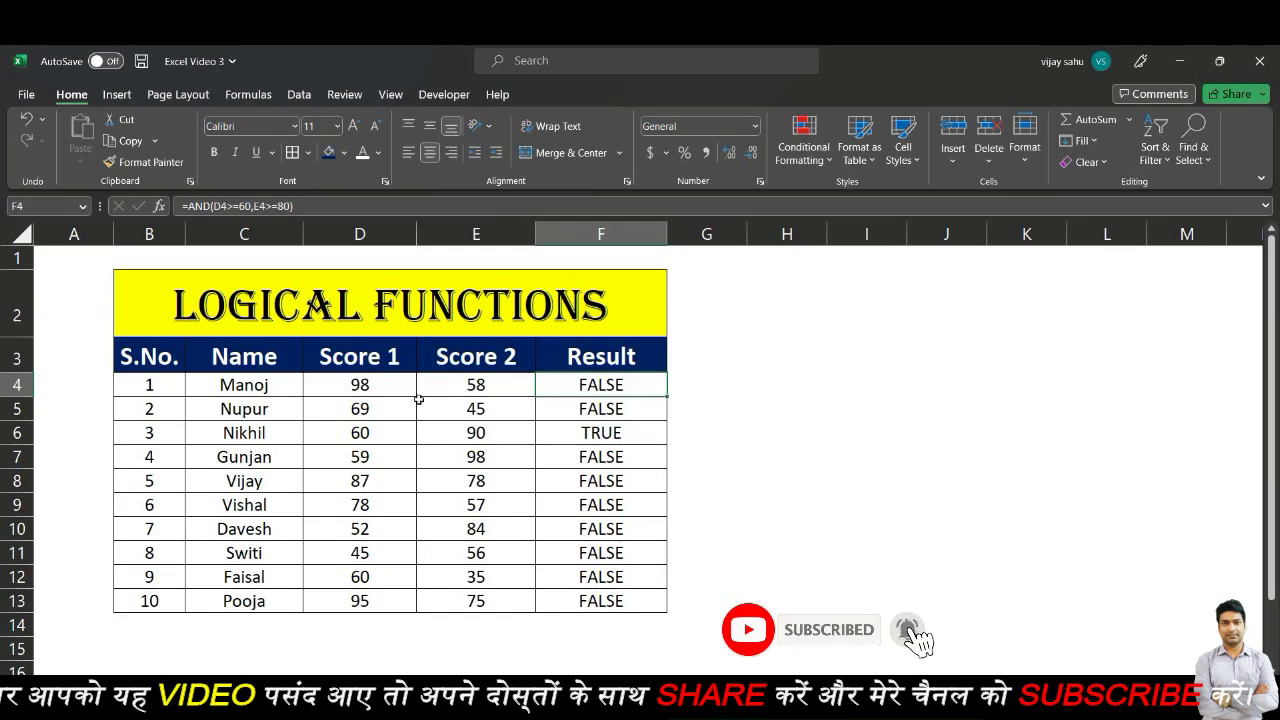
# - Set the Score 2 value in E4 to 90 and check the result in F4 against both scores
pyautogui.click(489, 386)
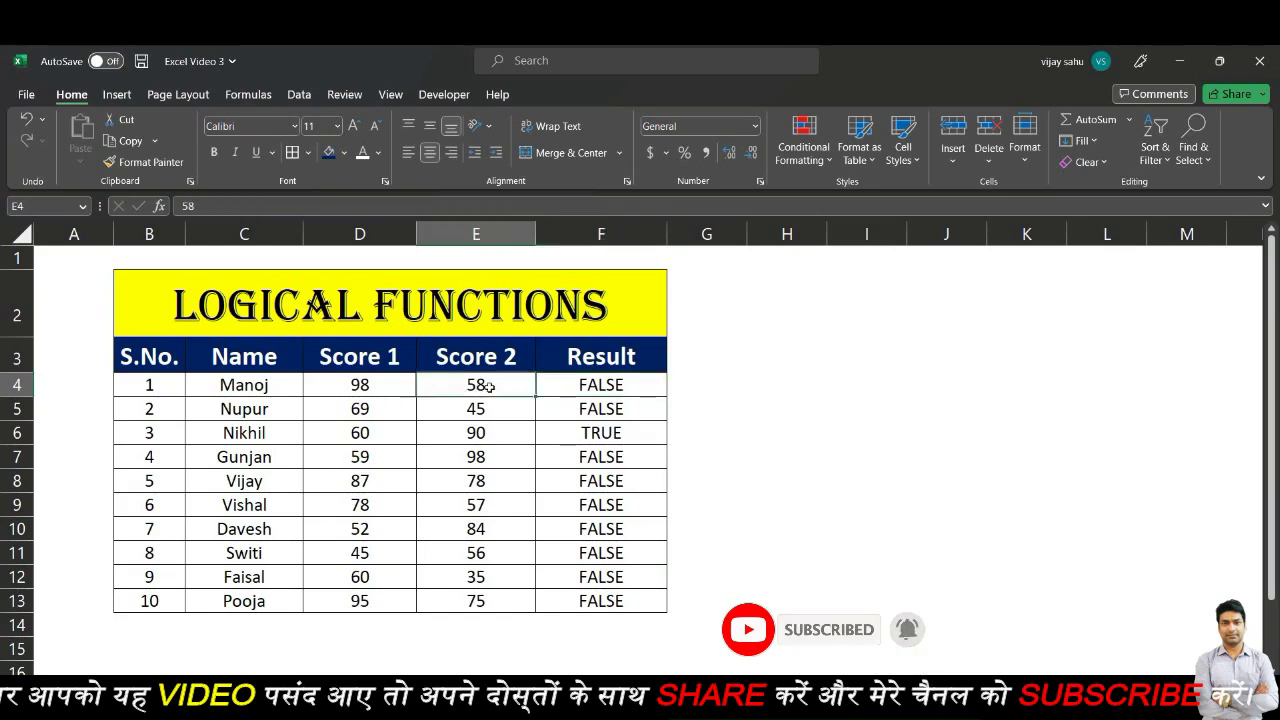
pyautogui.write('90')
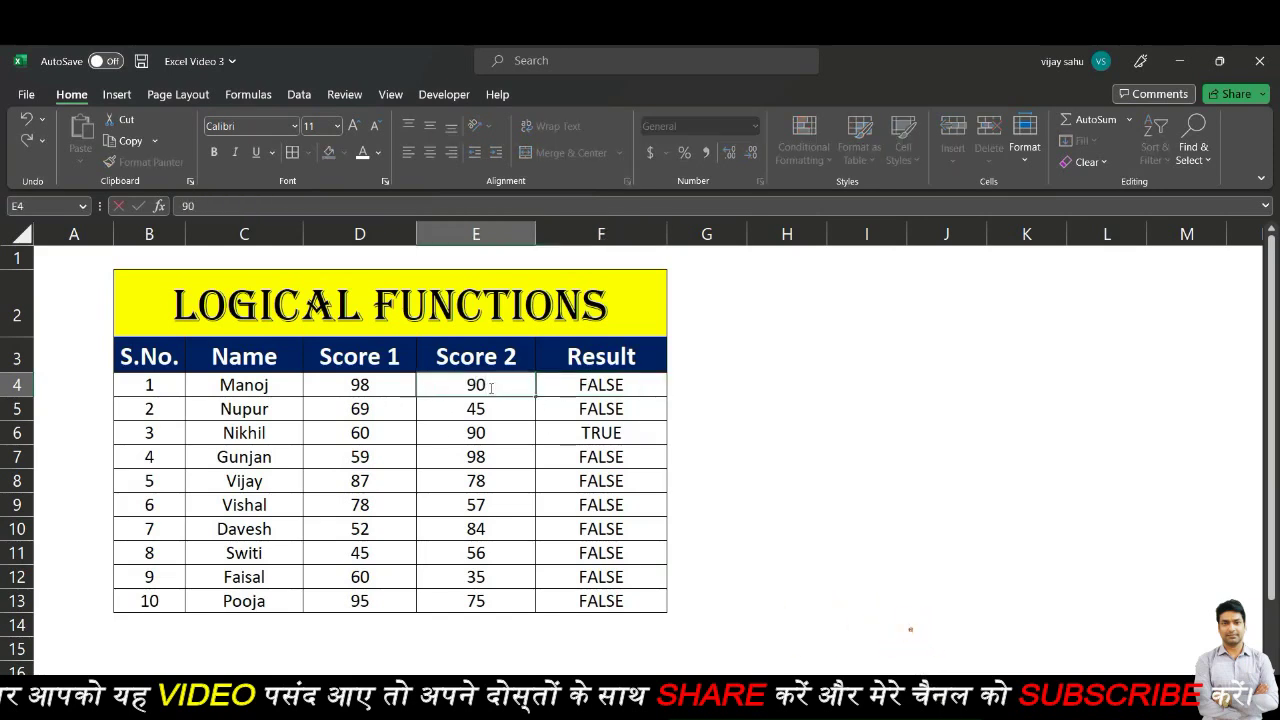
pyautogui.press('Return')
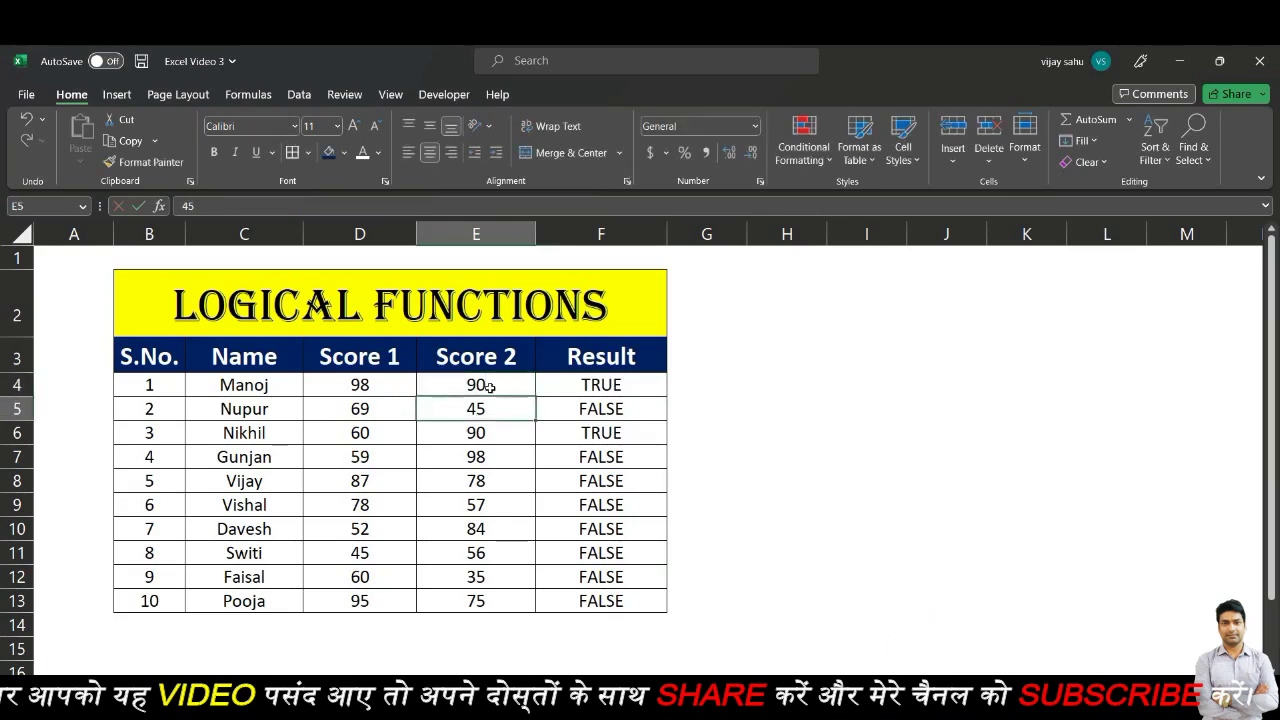
pyautogui.click(578, 386)
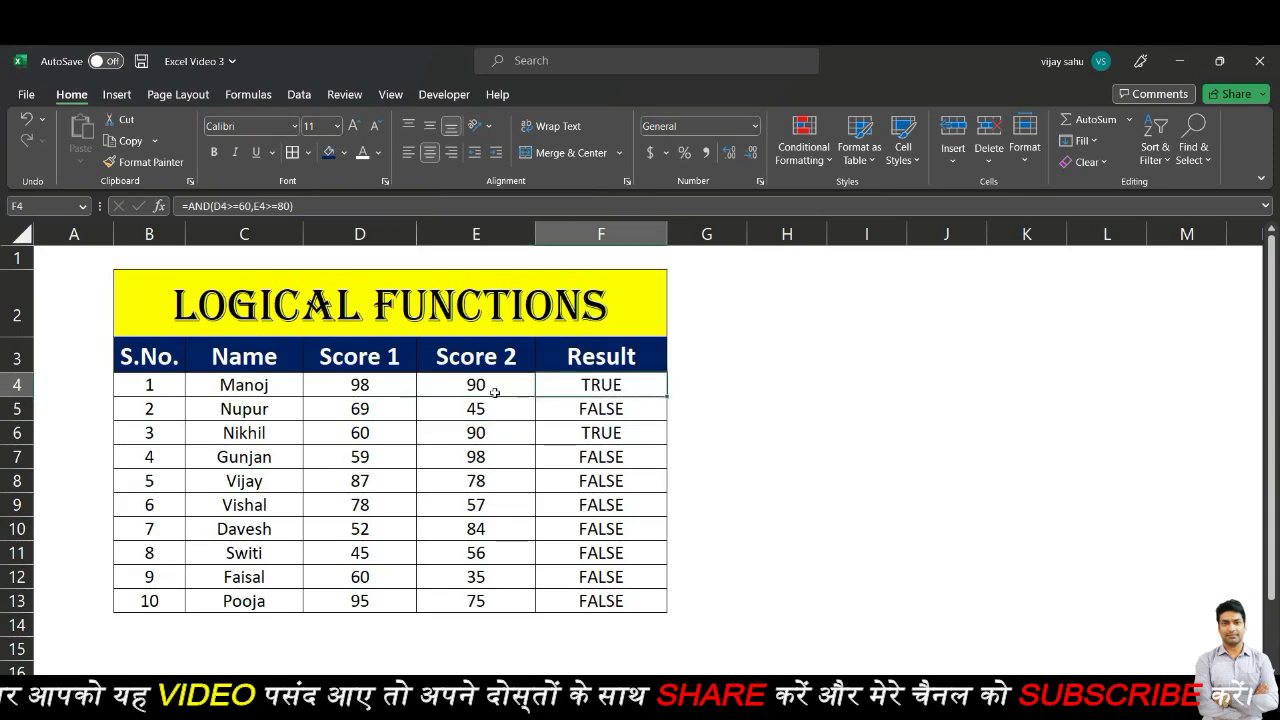
pyautogui.click(479, 386)
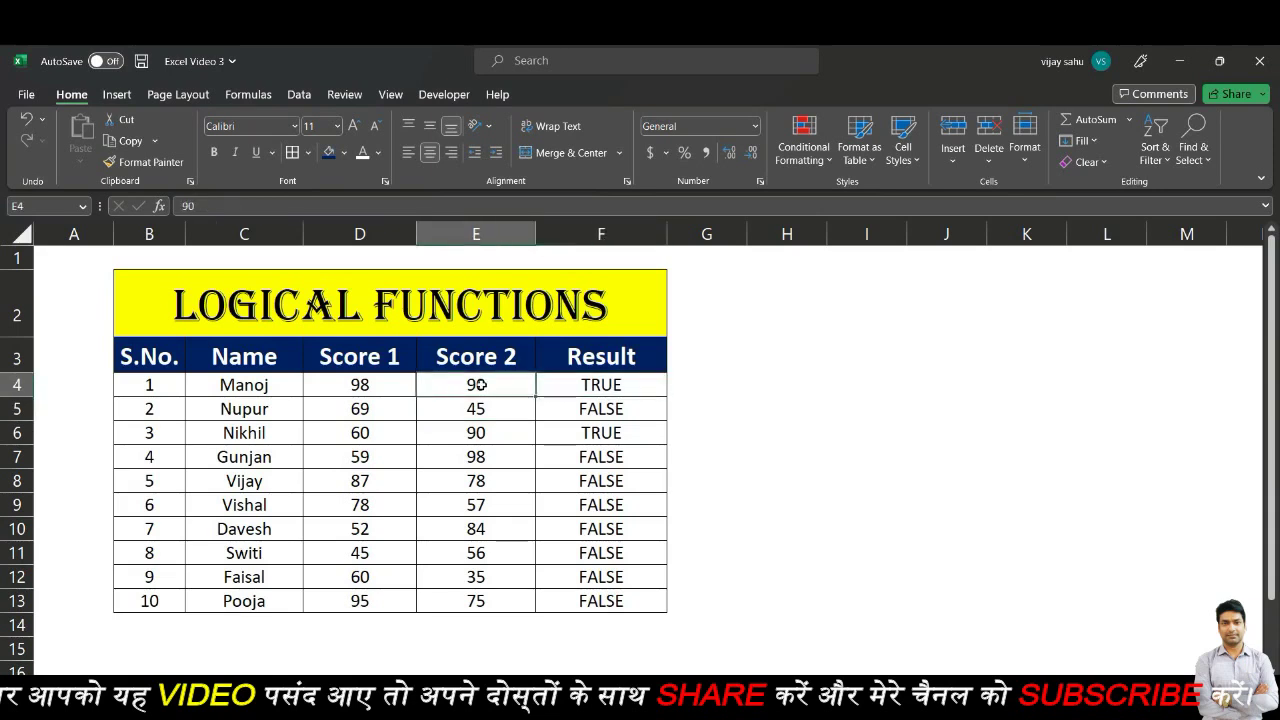
pyautogui.click(348, 386)
pyautogui.click(491, 385)
# - Clear the Result cells F4:F13 and start an OR formula in F4 with D4>=60 as its first condition
pyautogui.moveTo(585, 388); pyautogui.dragTo(585, 596)
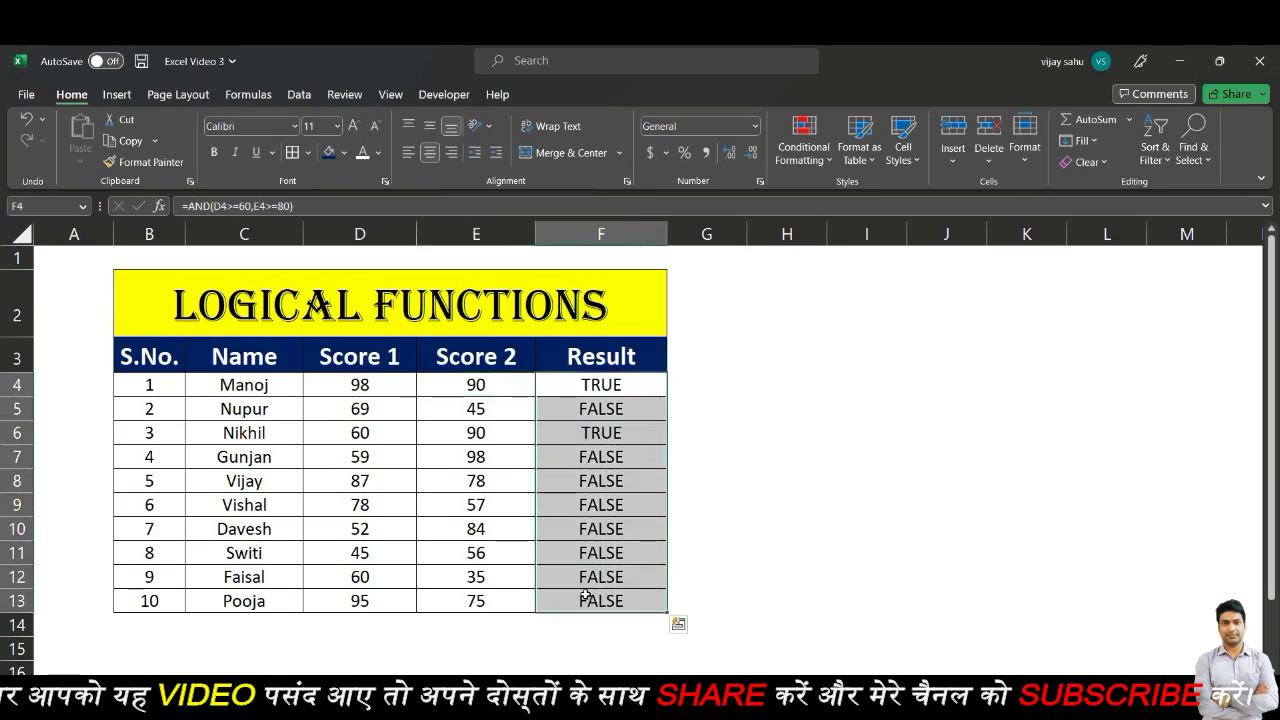
pyautogui.press('Delete')
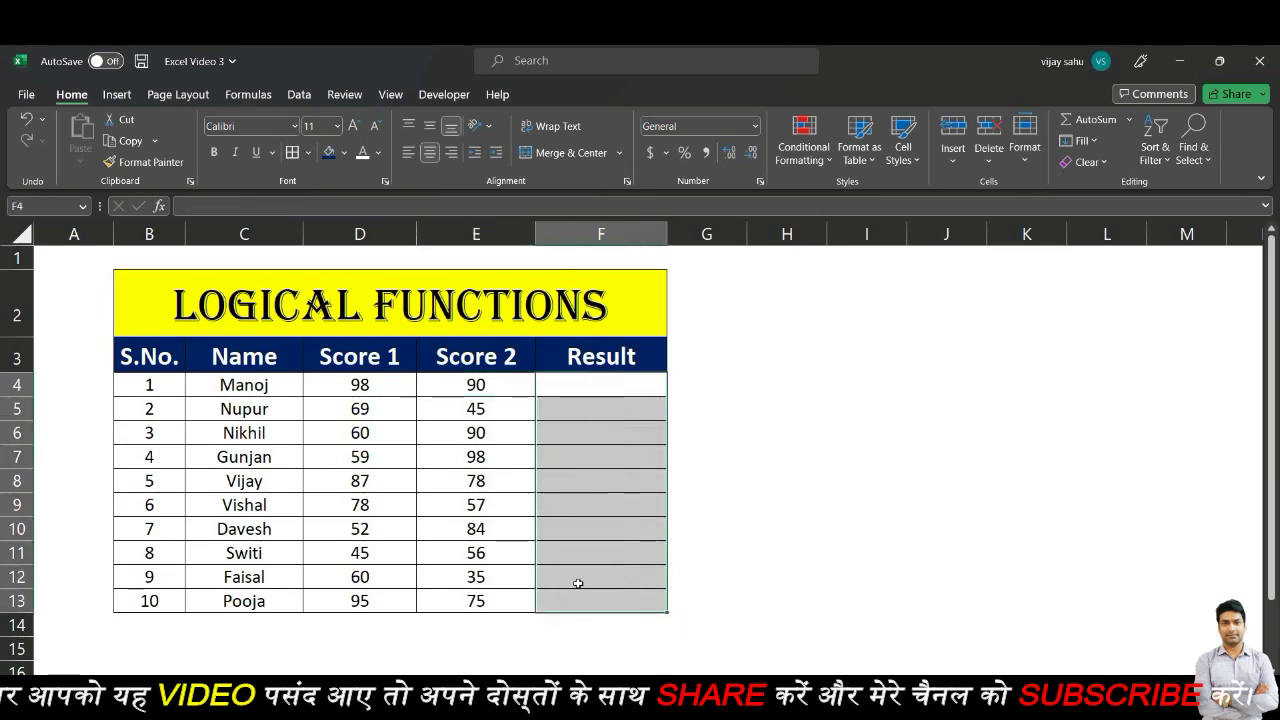
pyautogui.click(604, 383)
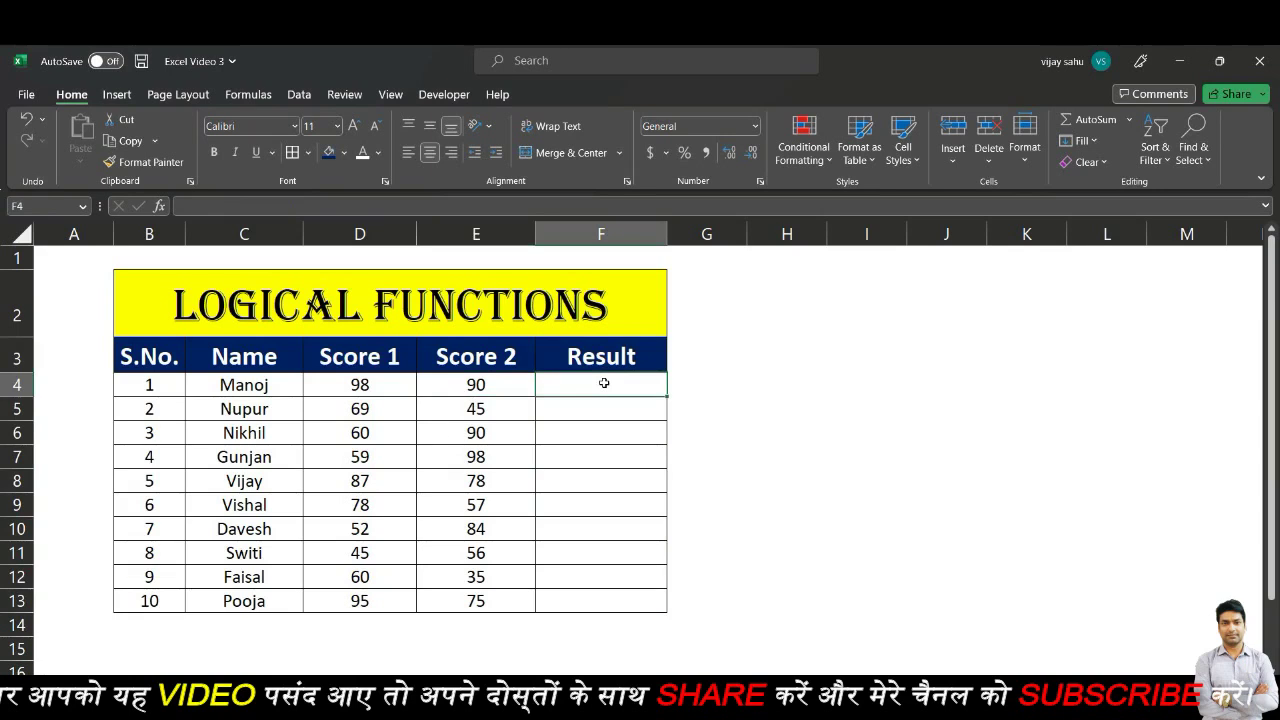
pyautogui.write('=or')
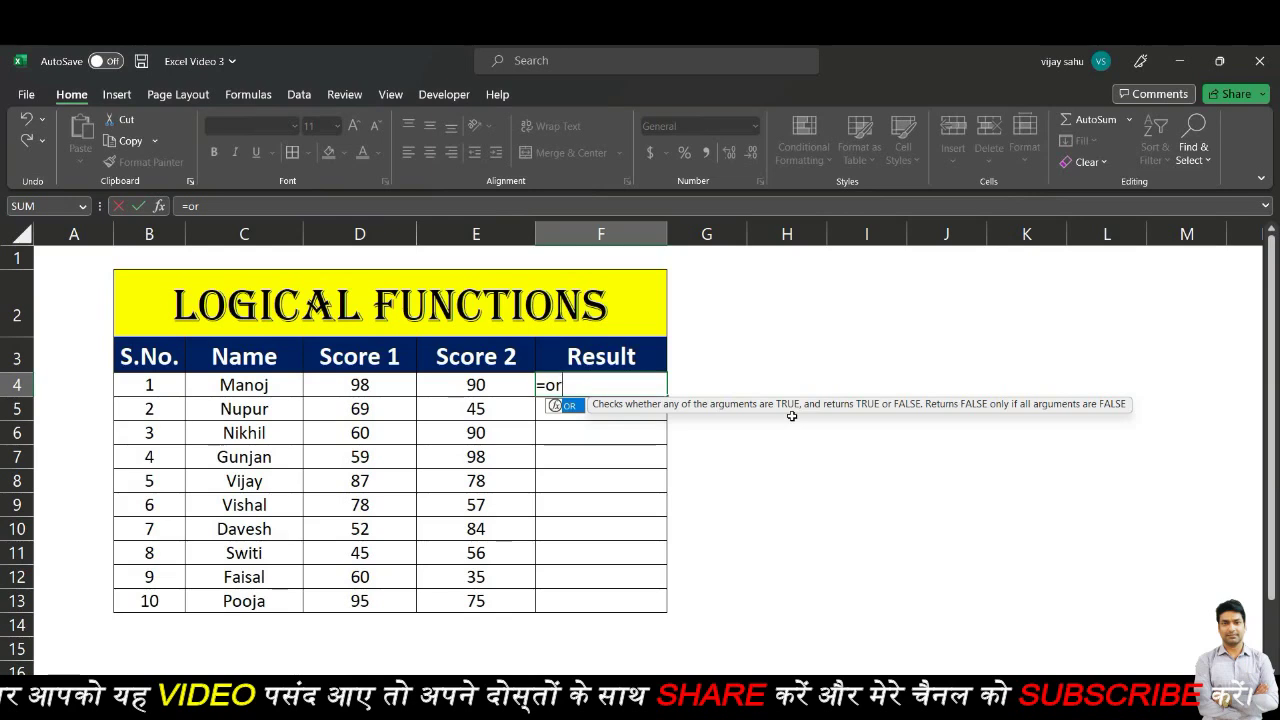
pyautogui.press('Tab')
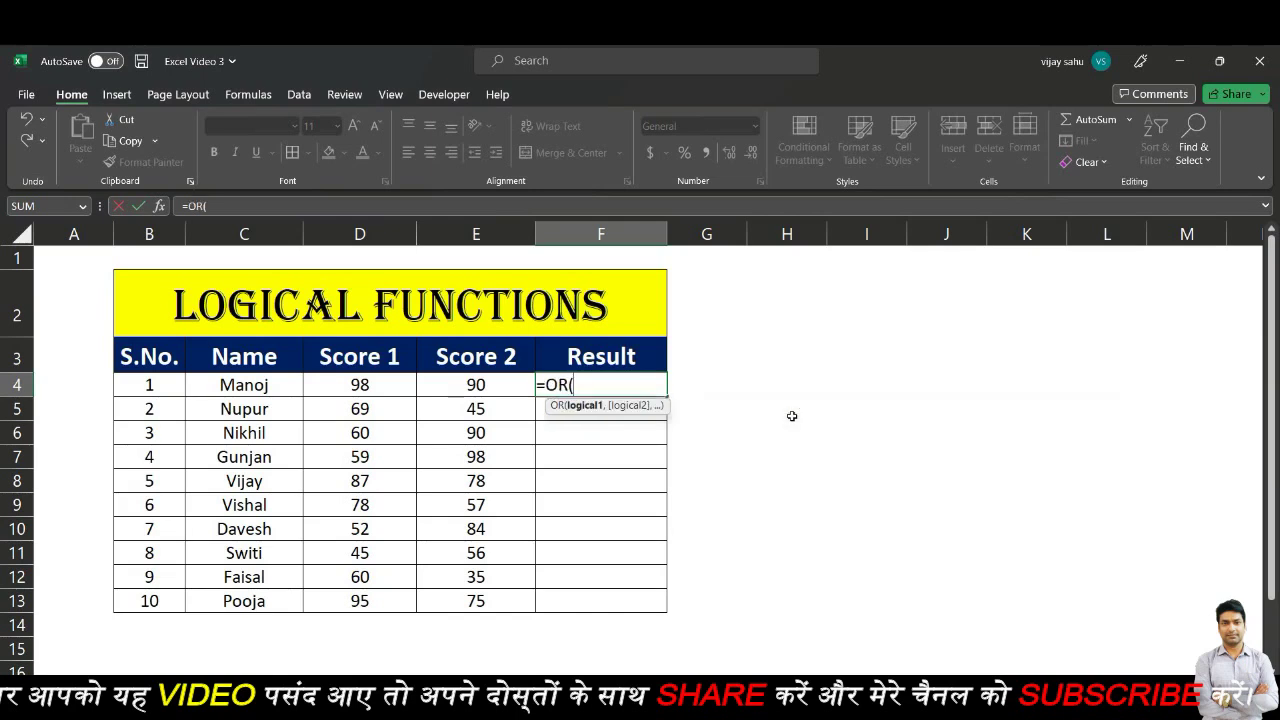
pyautogui.press('Left')
pyautogui.press('Left')
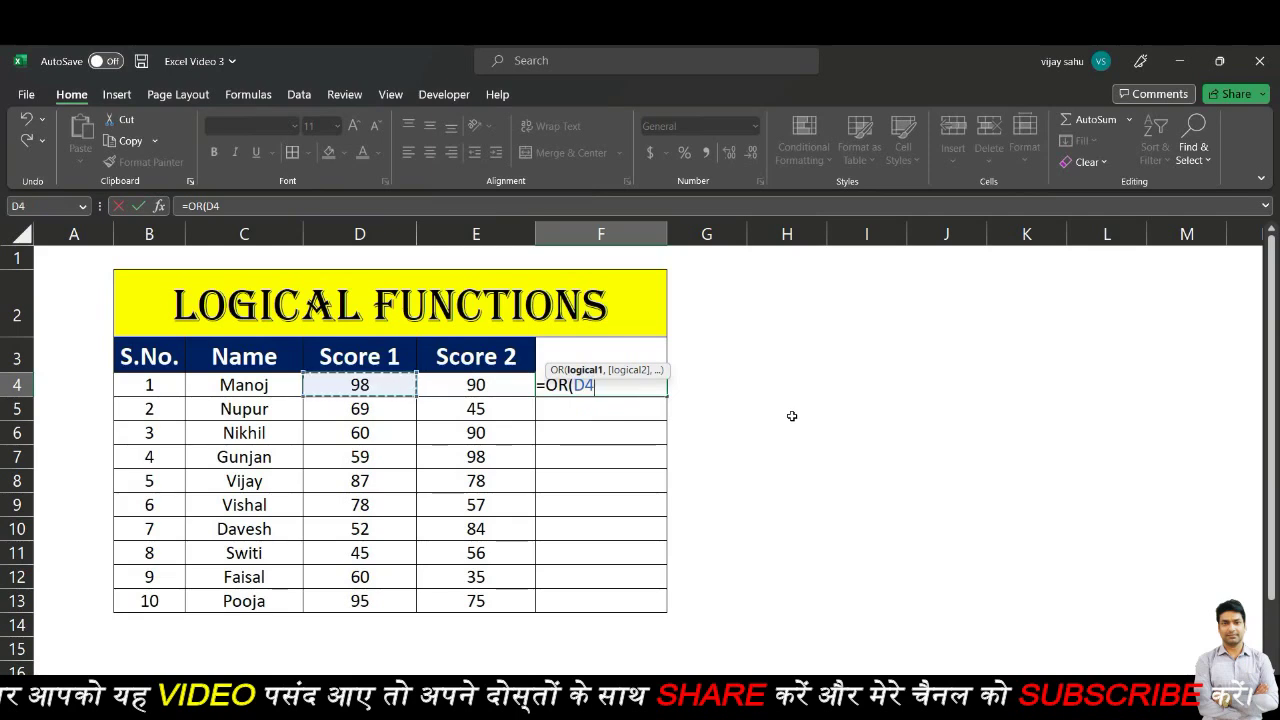
pyautogui.write('>=60,')
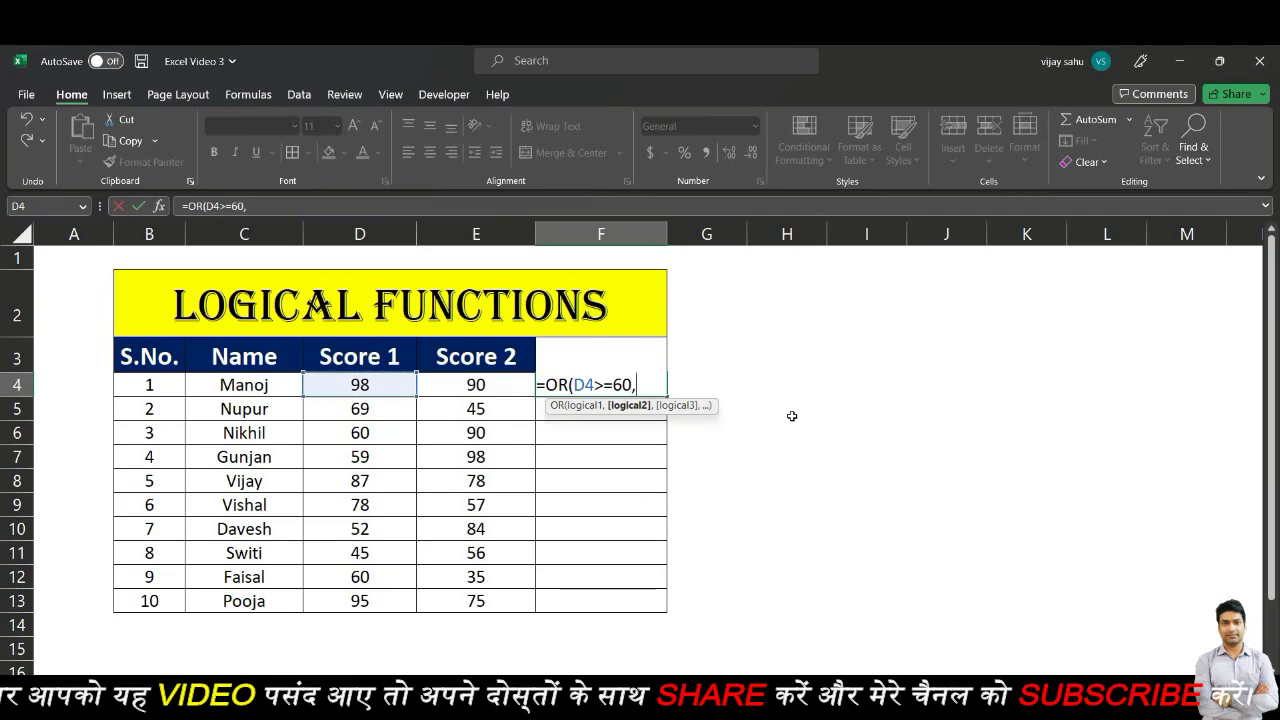
# - Add E4>=80 as the second condition of the OR formula and fill it down through F13
pyautogui.press('Left')
pyautogui.write('>=80')
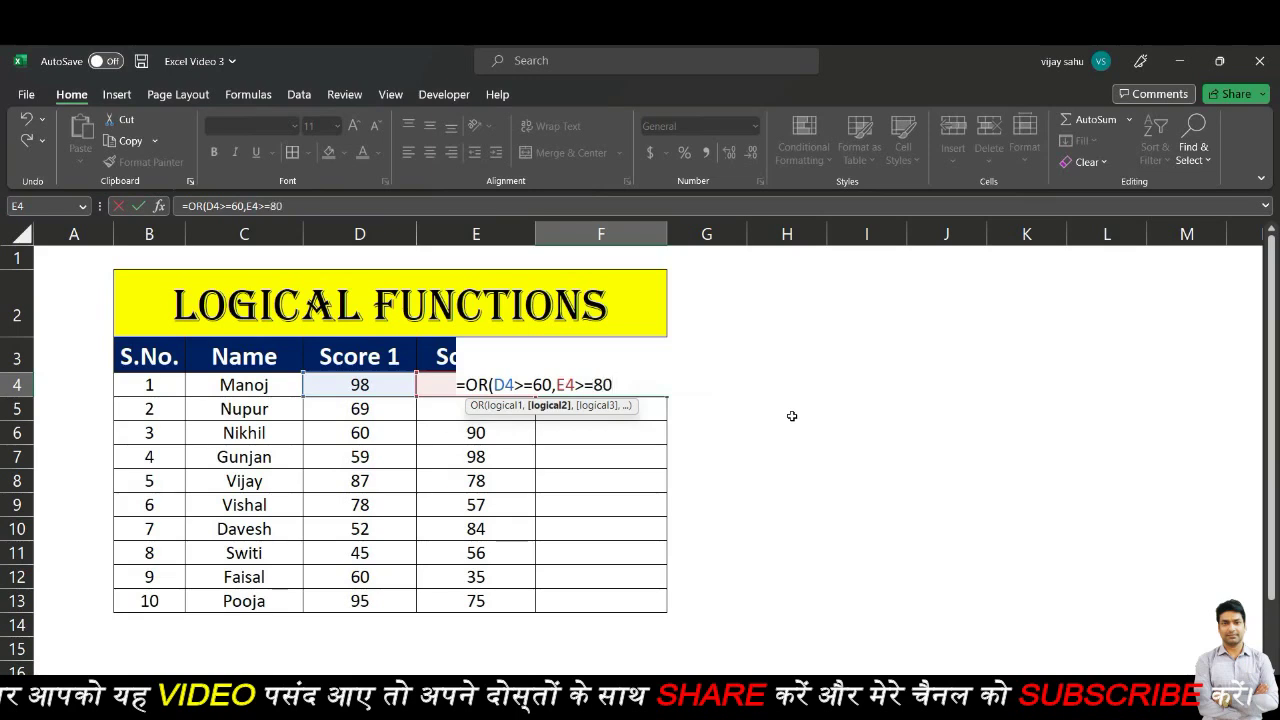
pyautogui.write(')')
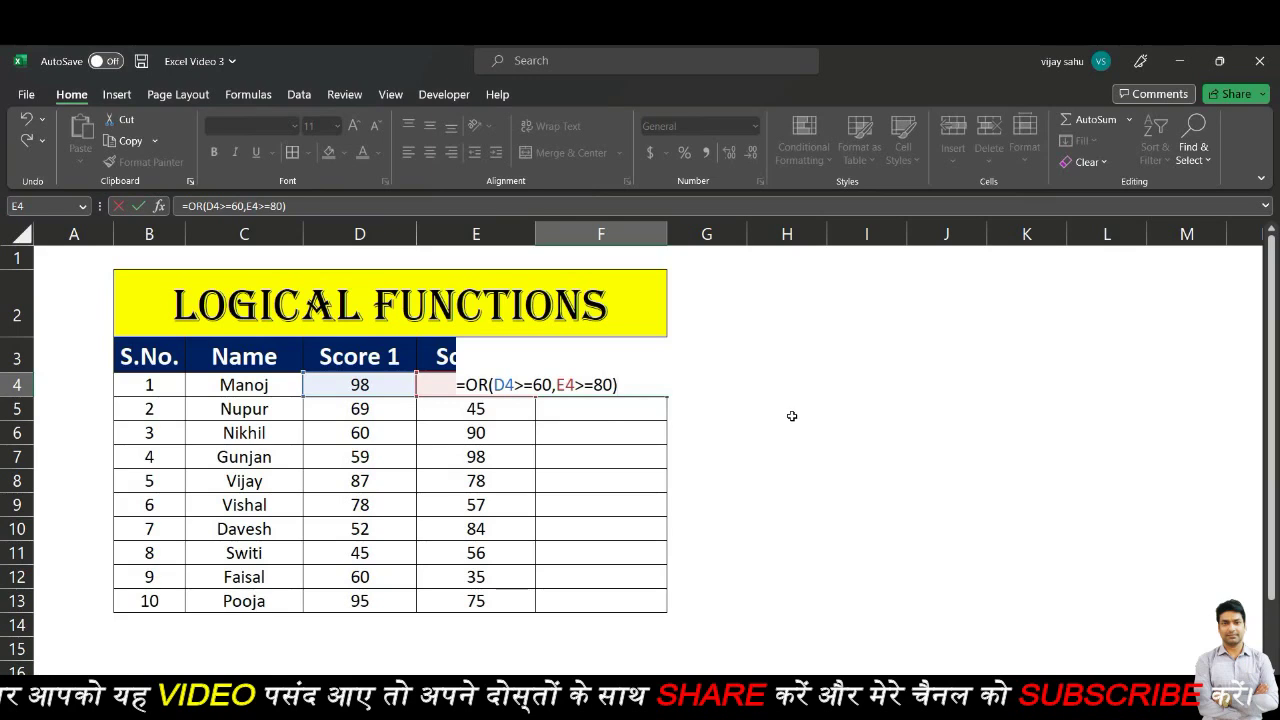
pyautogui.press('Return')
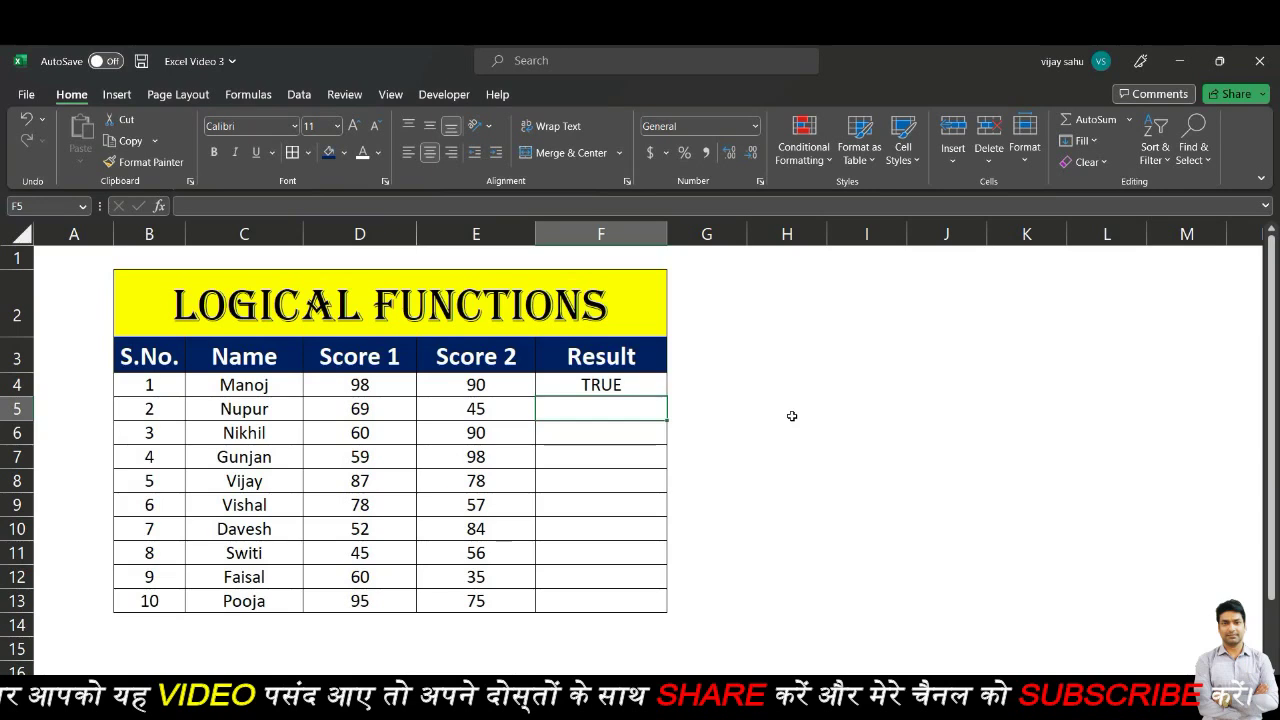
pyautogui.click(647, 387)
pyautogui.moveTo(667, 396); pyautogui.dragTo(640, 618)
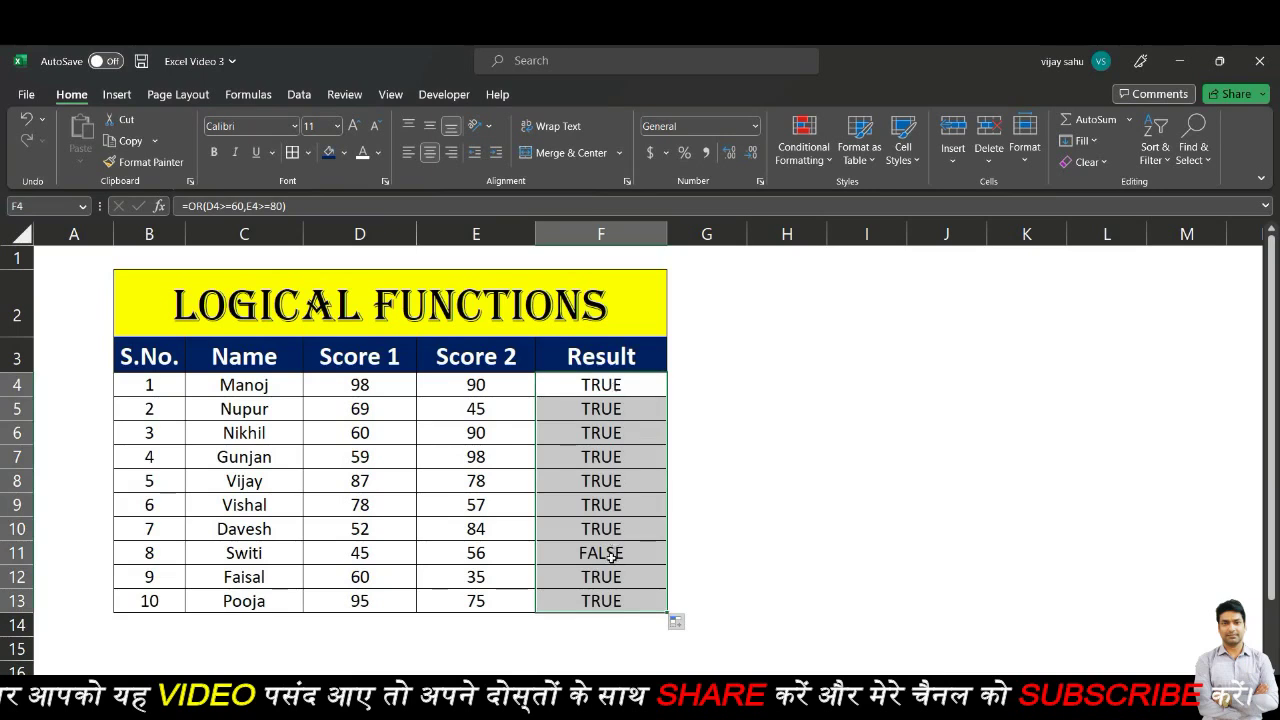
# - Review the OR formula in F11 and compare it with the scores in D11 and E11
pyautogui.click(612, 556)
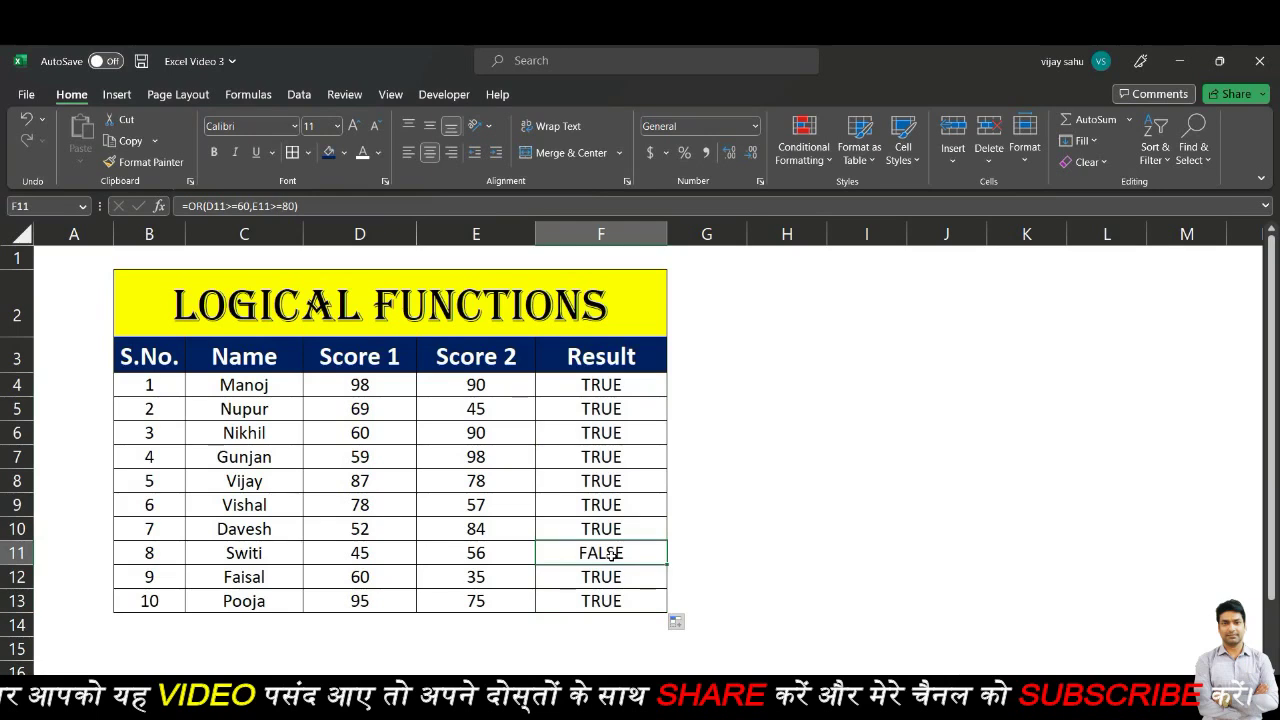
pyautogui.press('F2')
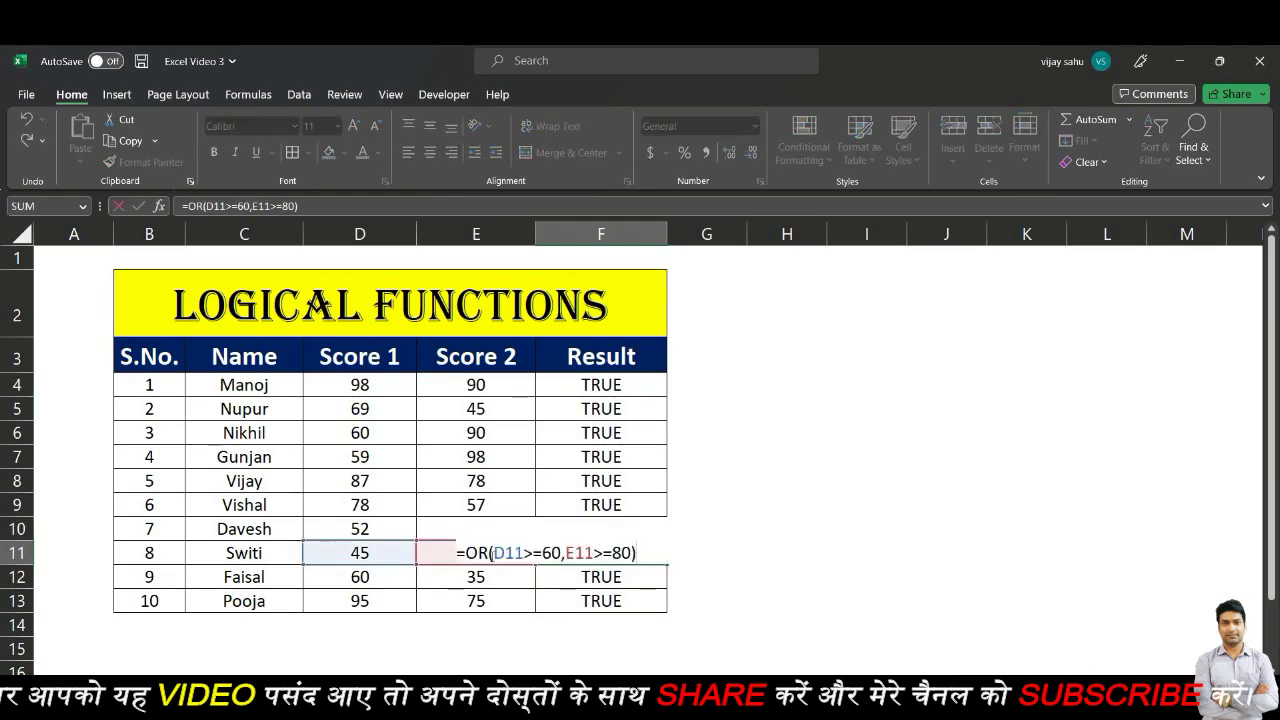
pyautogui.click(381, 556)
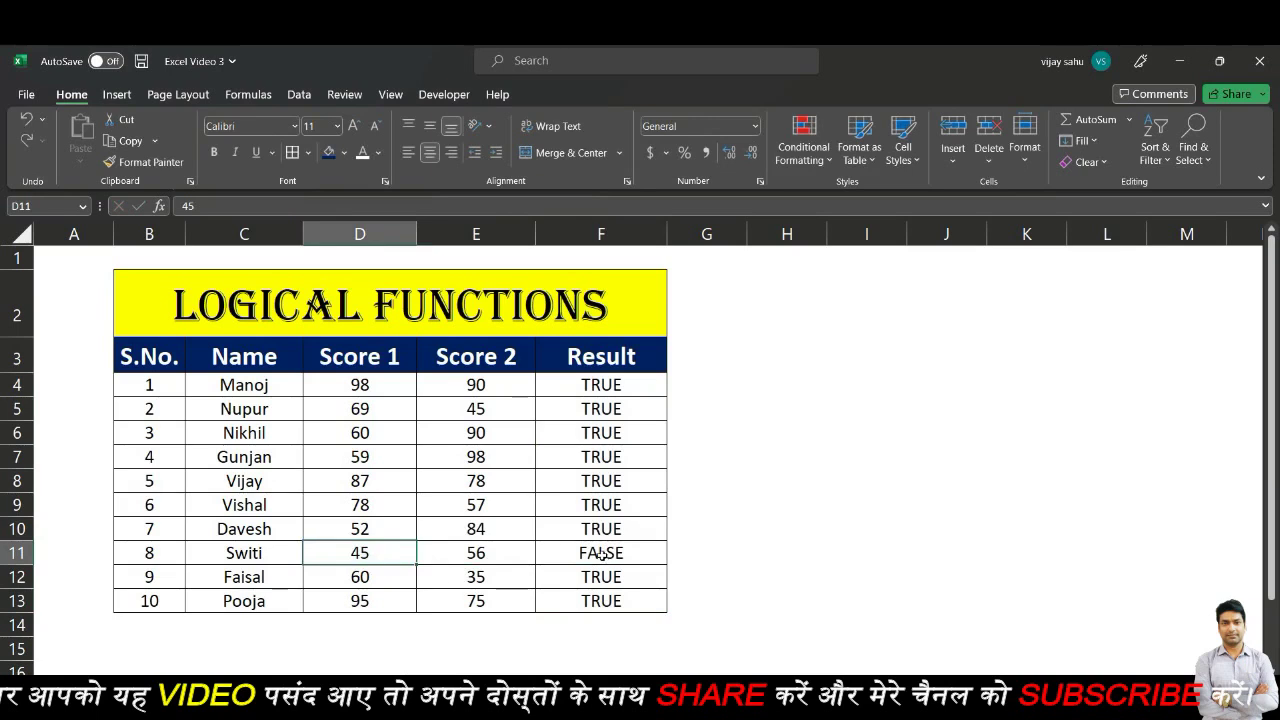
pyautogui.click(484, 553)
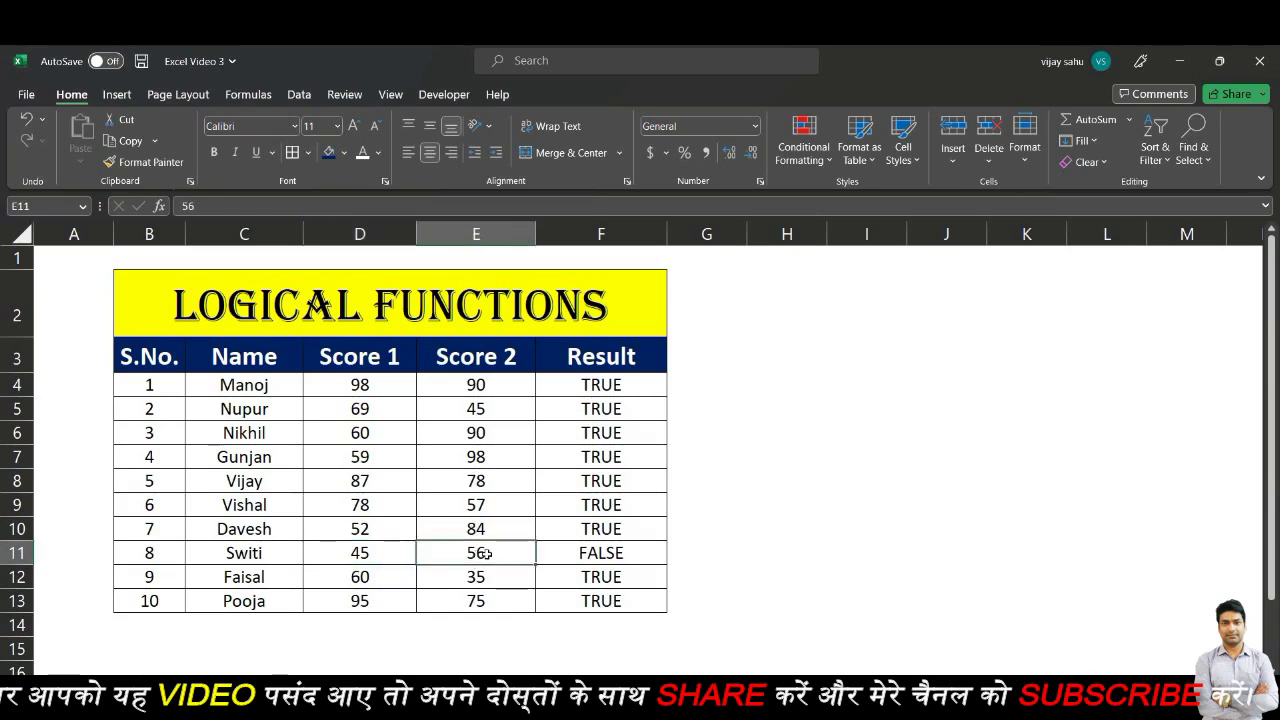
pyautogui.moveTo(412, 553); pyautogui.dragTo(476, 553)
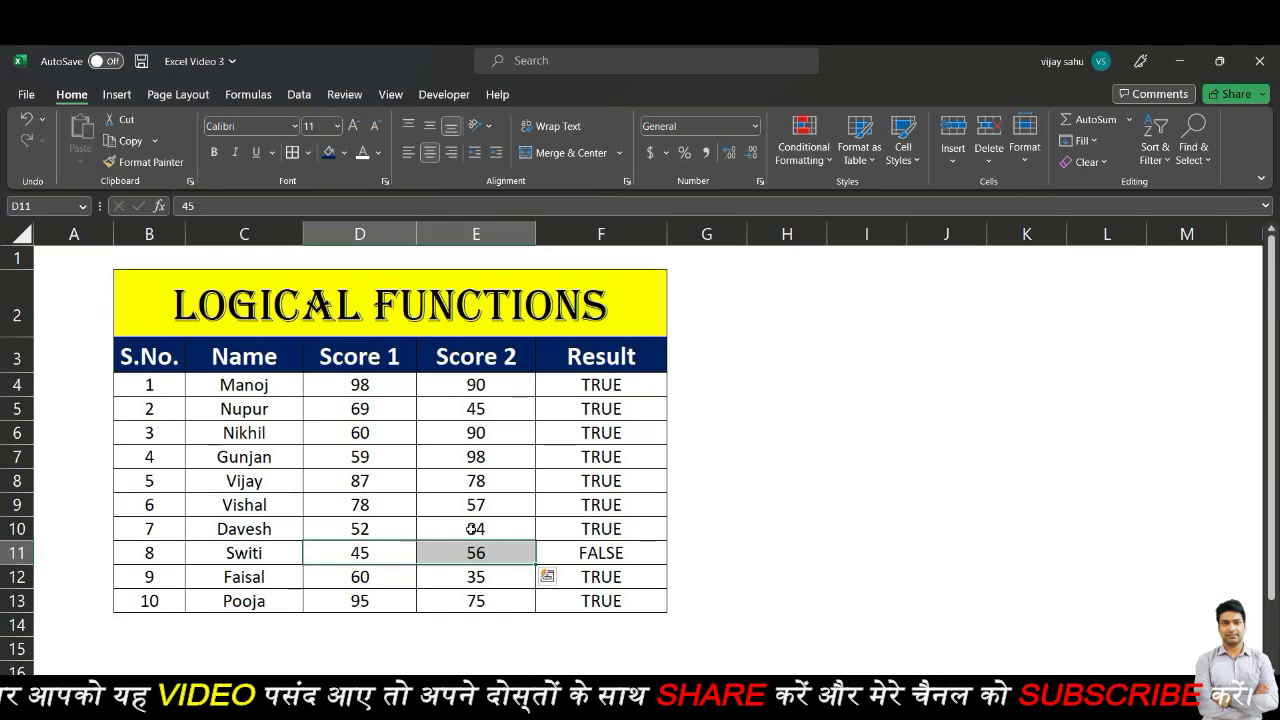
# - Examine the Score 1 and Score 2 values in the other rows to see which condition satisfies the OR formula
pyautogui.click(360, 505)
pyautogui.click(362, 480)
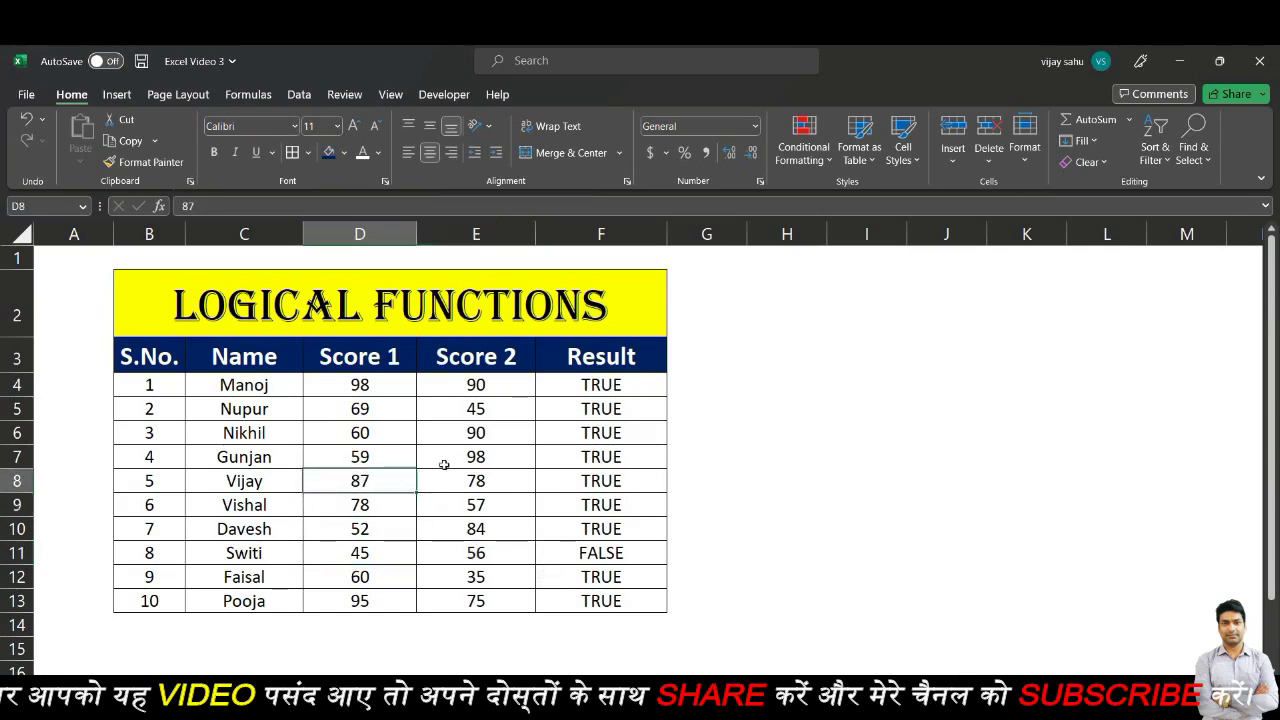
pyautogui.click(488, 460)
pyautogui.click(483, 432)
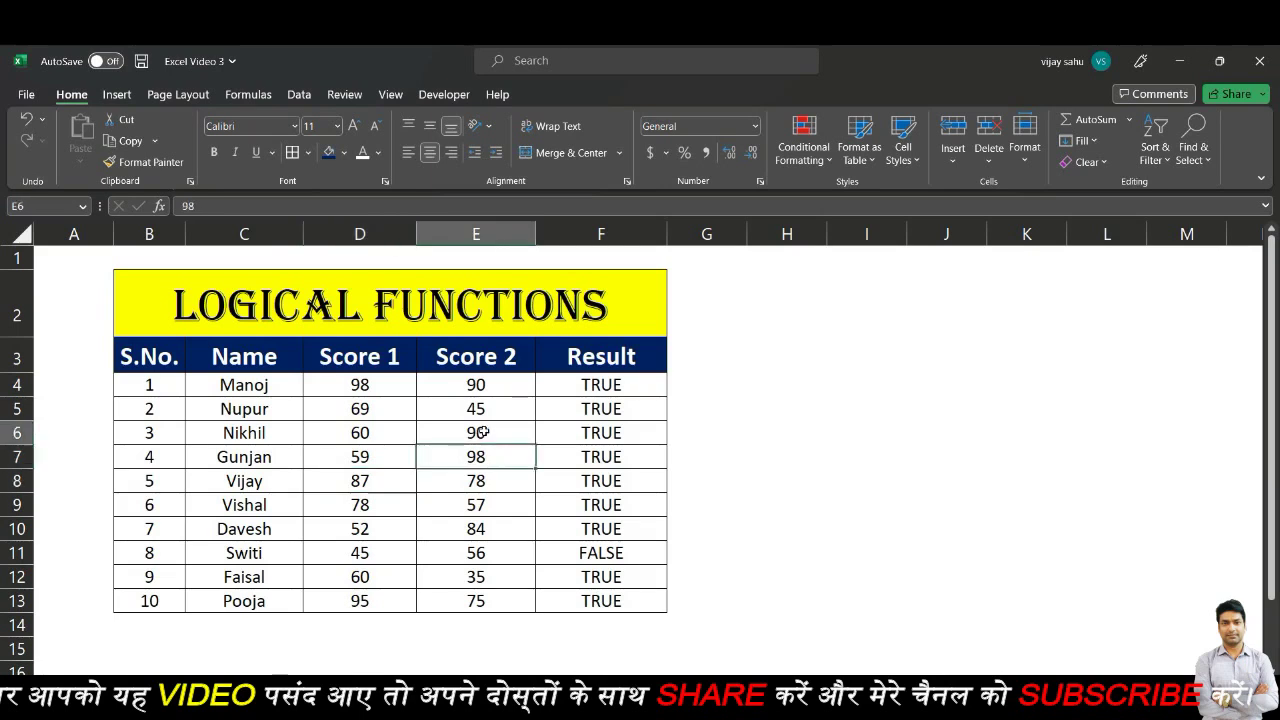
pyautogui.click(372, 414)
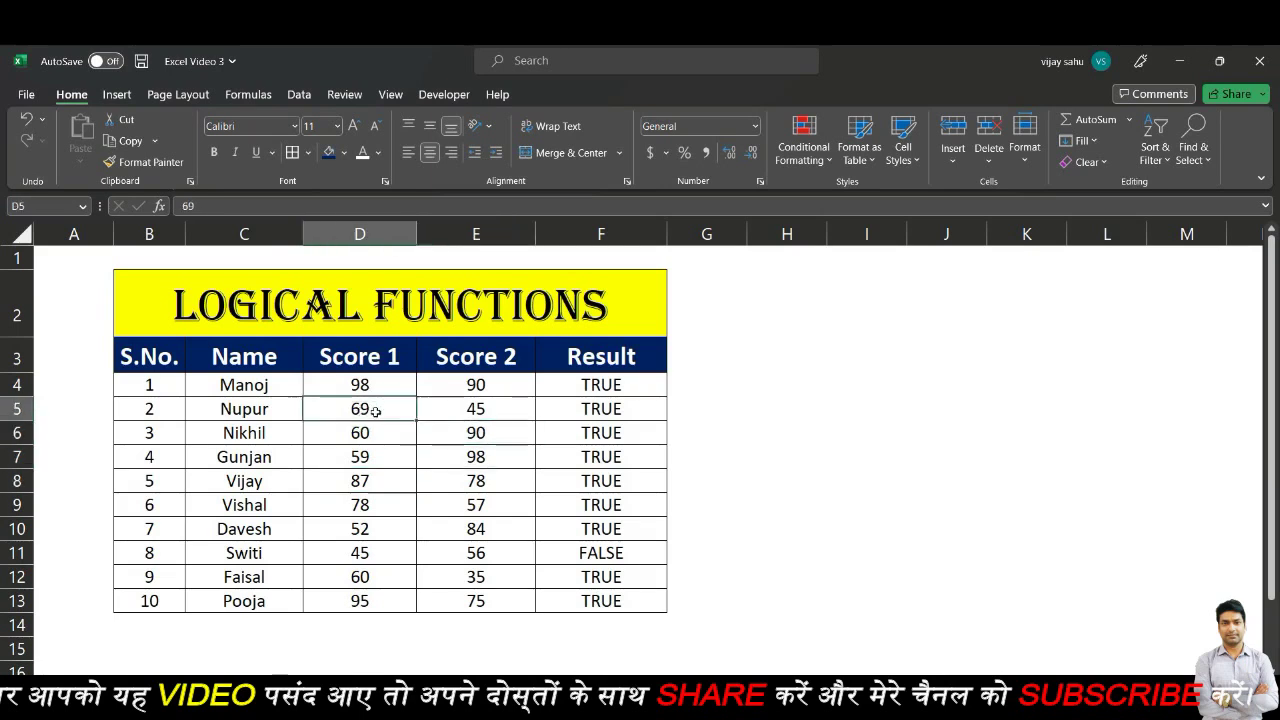
pyautogui.click(455, 390)
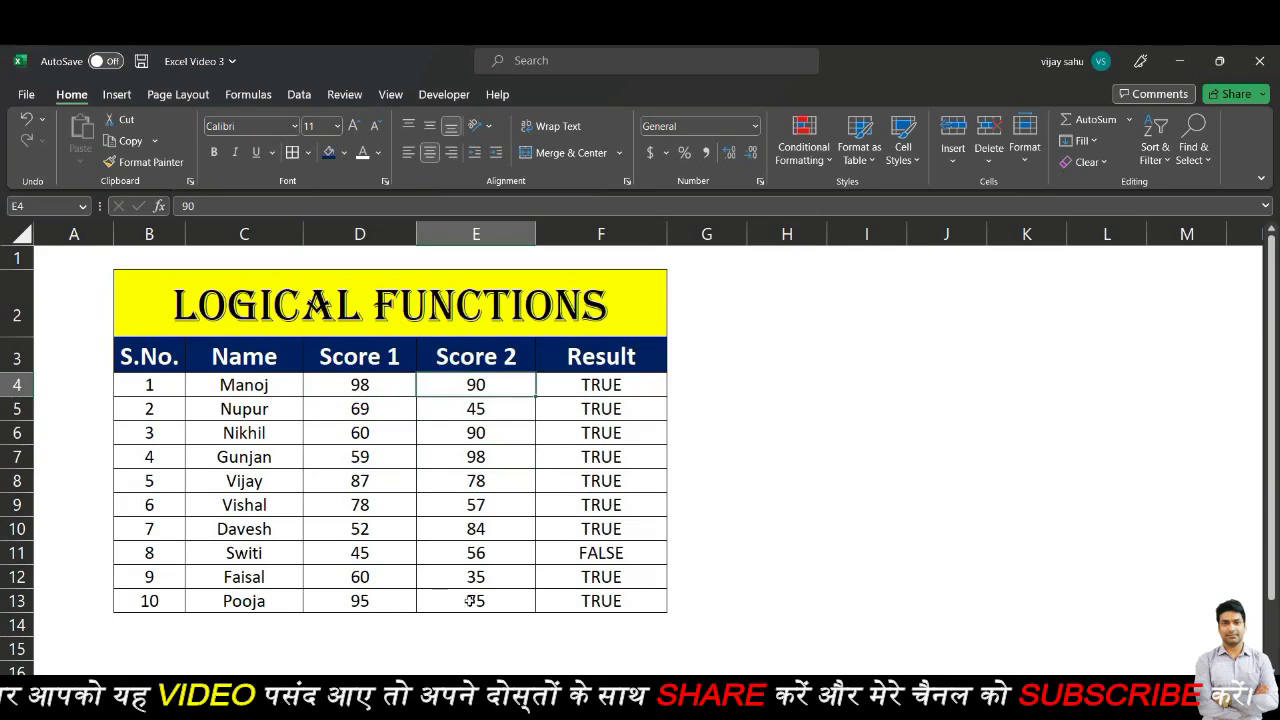
pyautogui.click(391, 600)
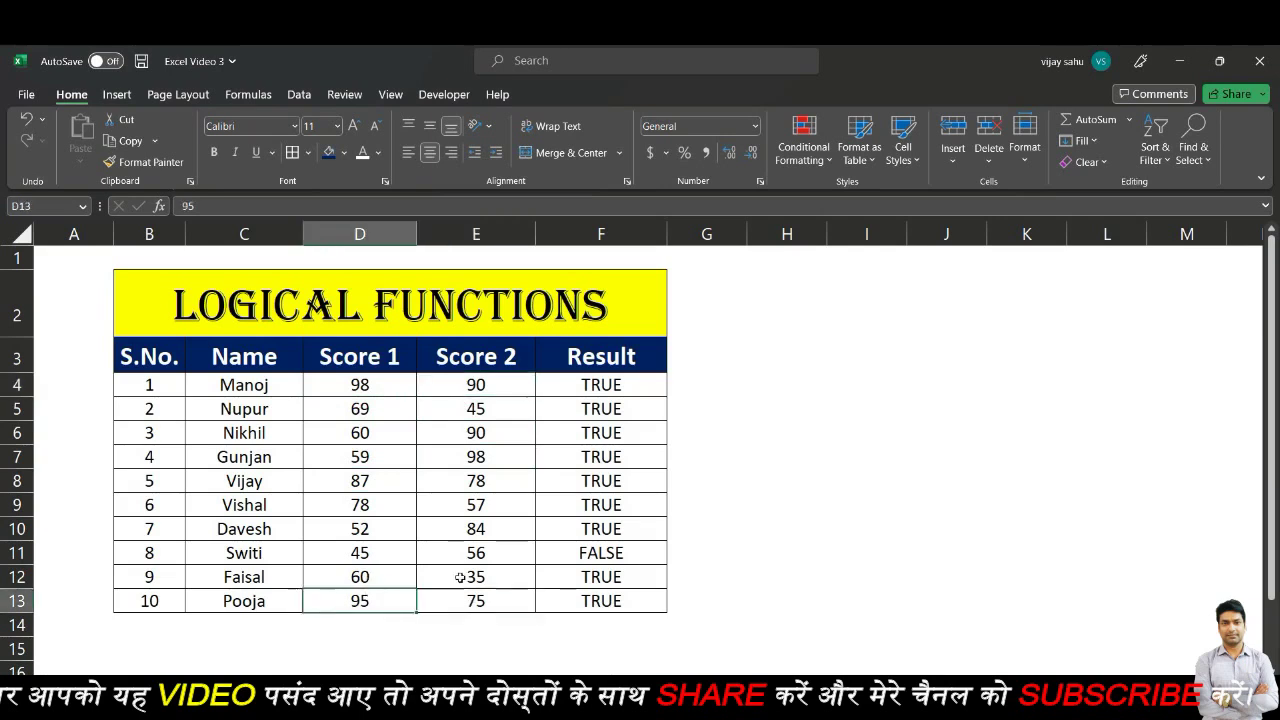
pyautogui.click(375, 577)
pyautogui.click(421, 577)
pyautogui.click(372, 578)
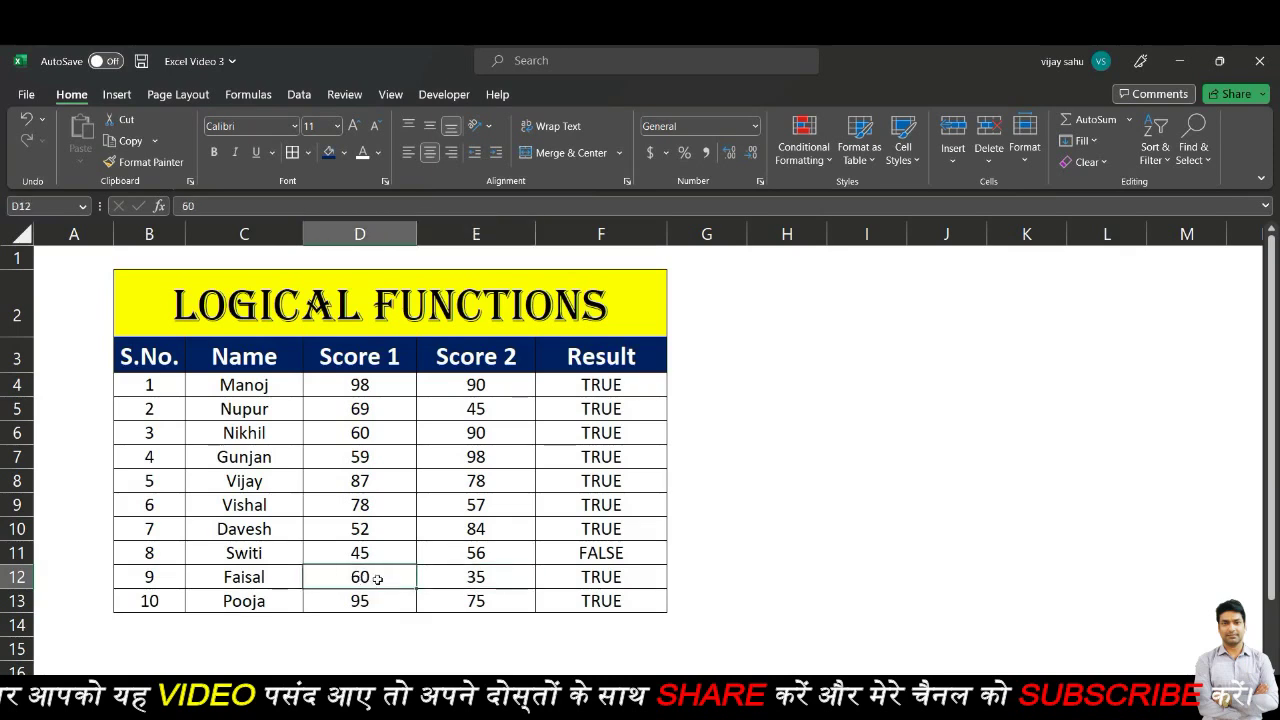
# - Set the Score 1 value in D12 to 59 and review the OR formula in F12
pyautogui.write('59')
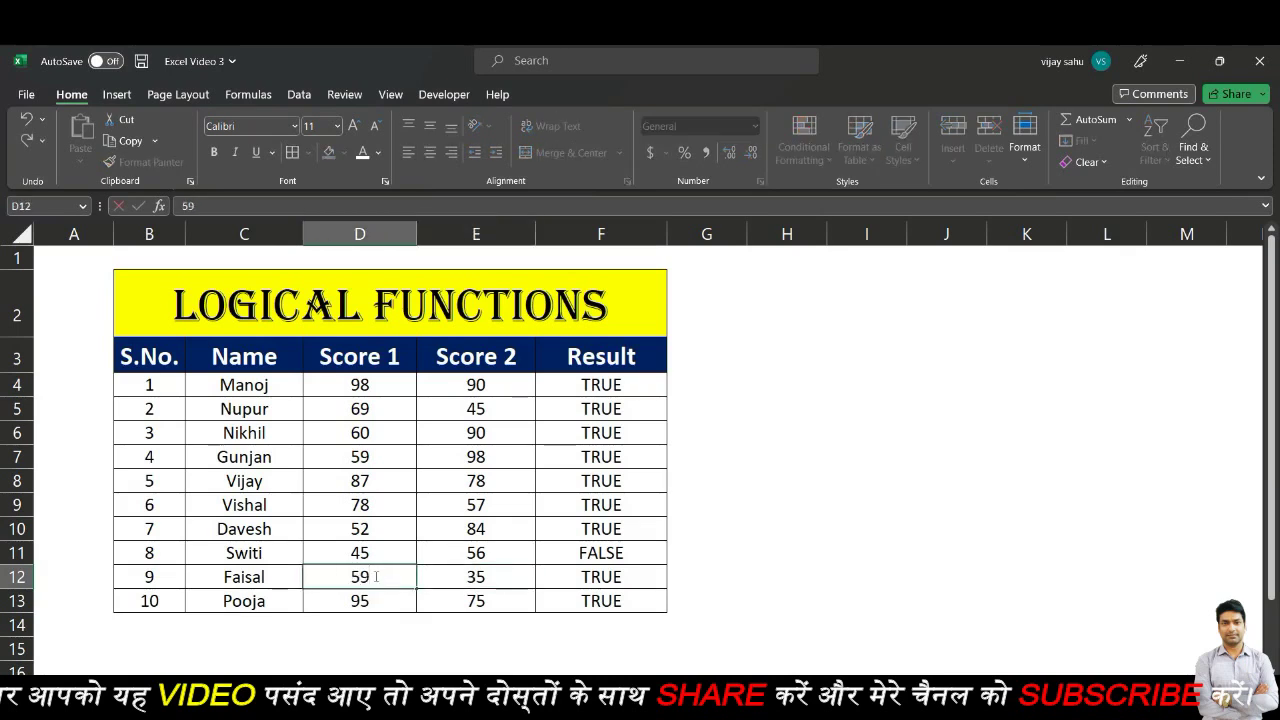
pyautogui.press('Return')
pyautogui.click(605, 577)
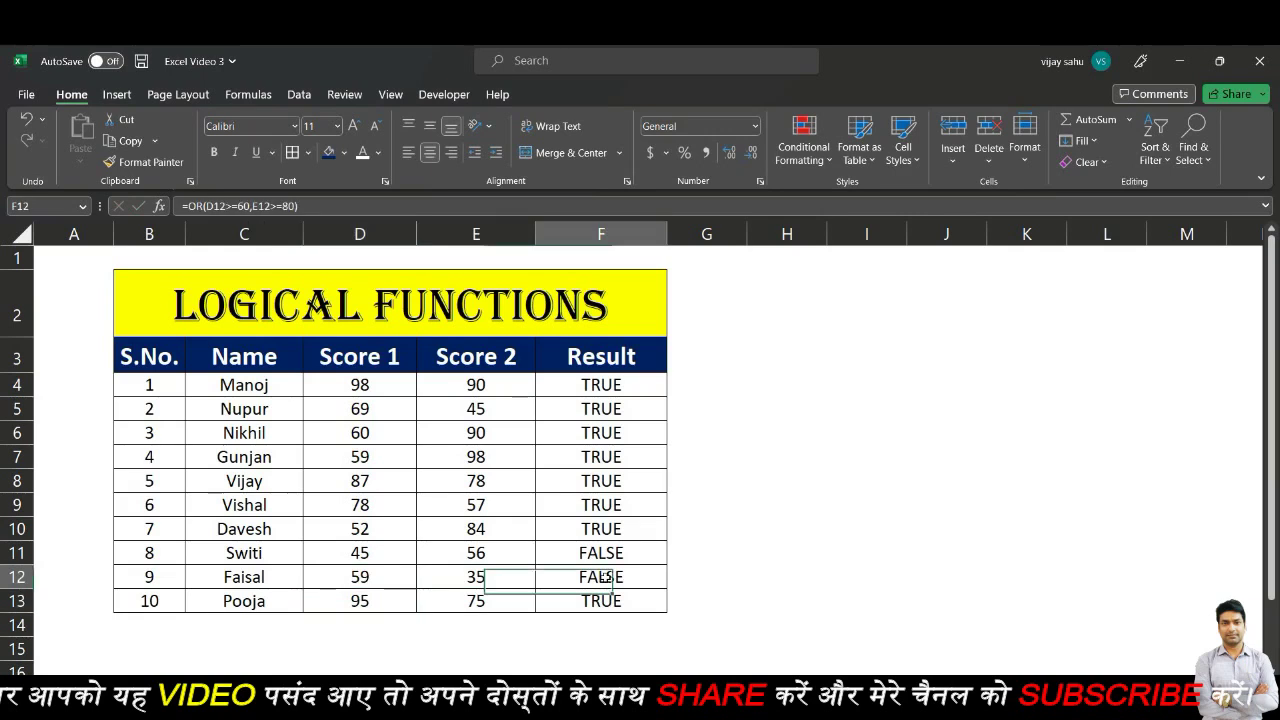
pyautogui.doubleClick(615, 579)
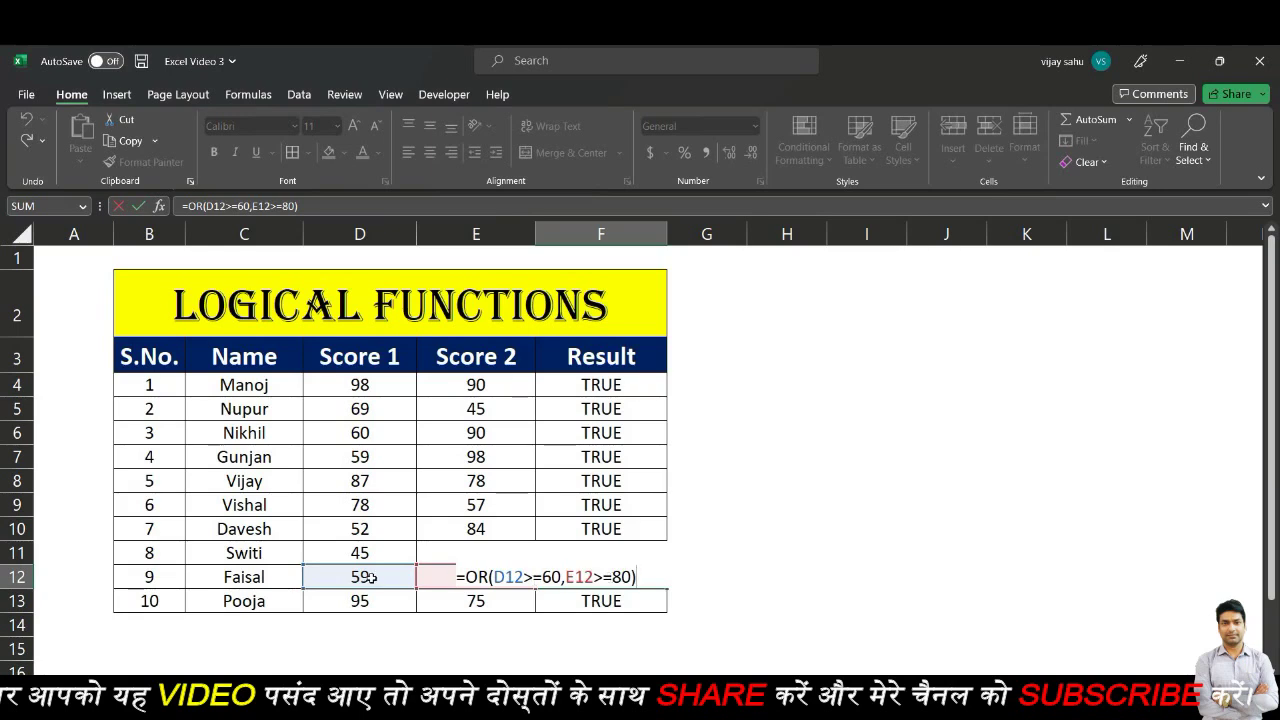
pyautogui.press('Return')
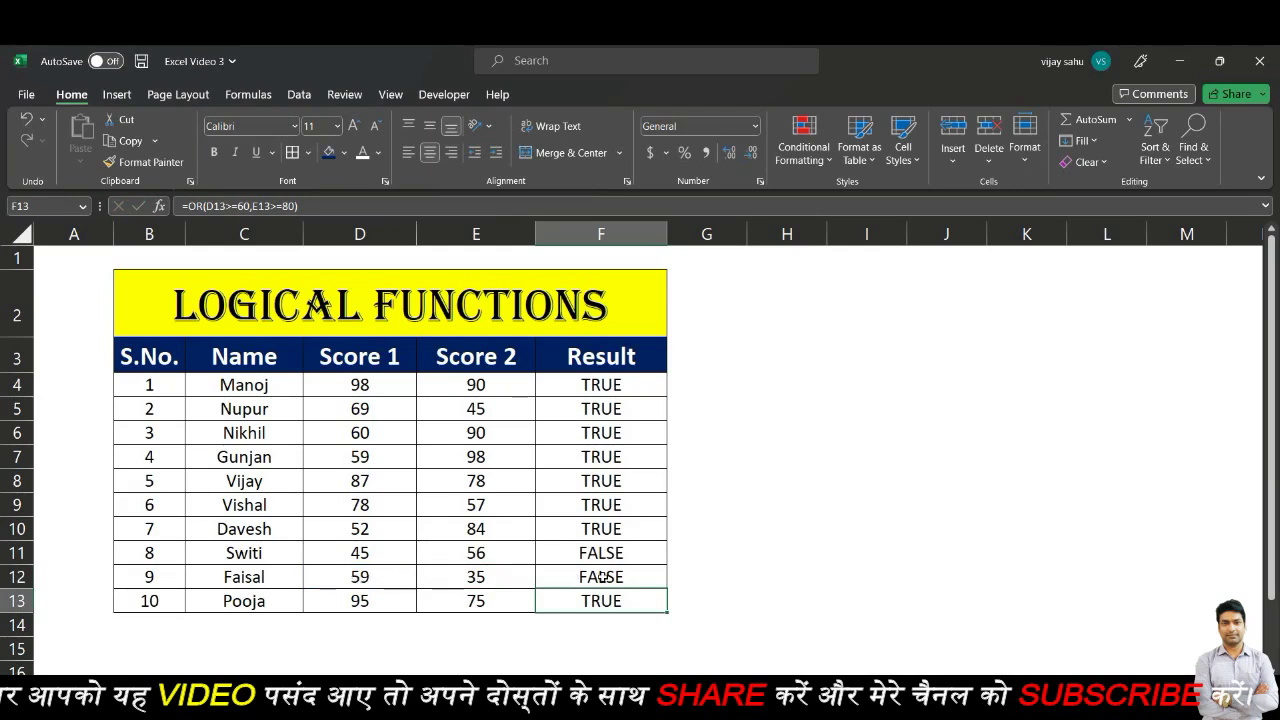
# - Compare the scores in D11:E11 and D7 with the OR results in F4:F13
pyautogui.moveTo(362, 553); pyautogui.dragTo(476, 556)
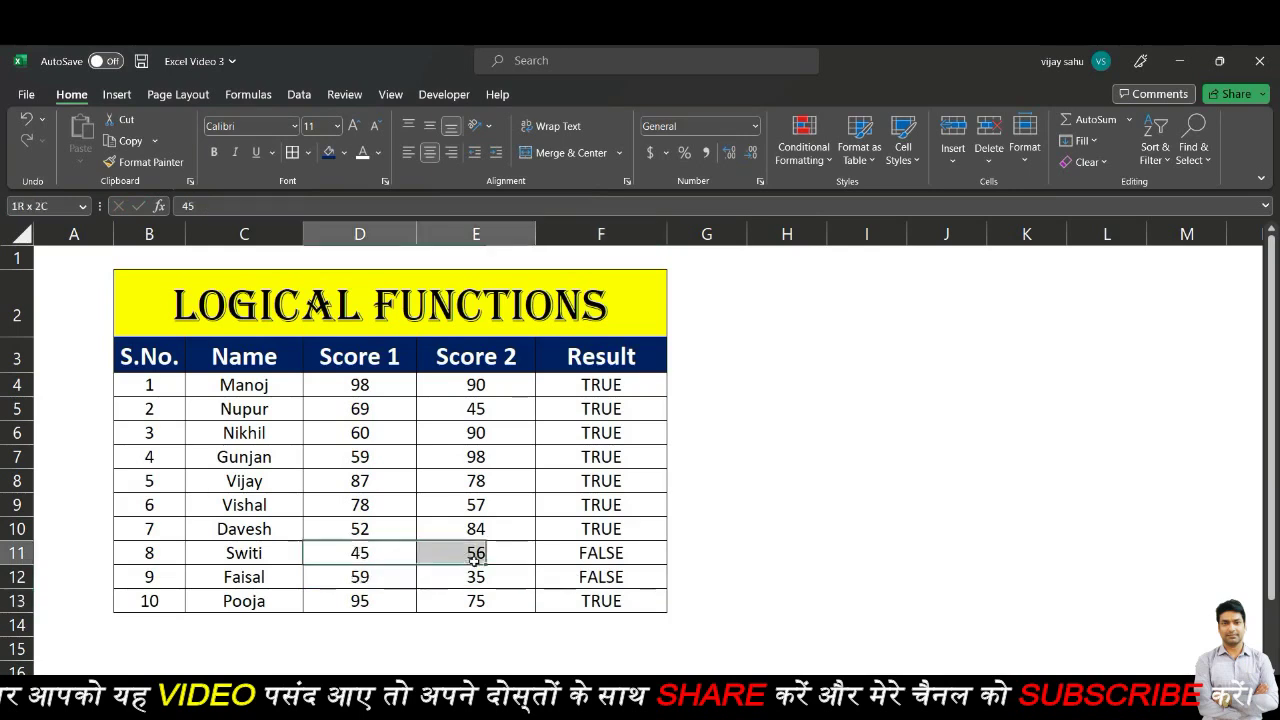
pyautogui.click(608, 552)
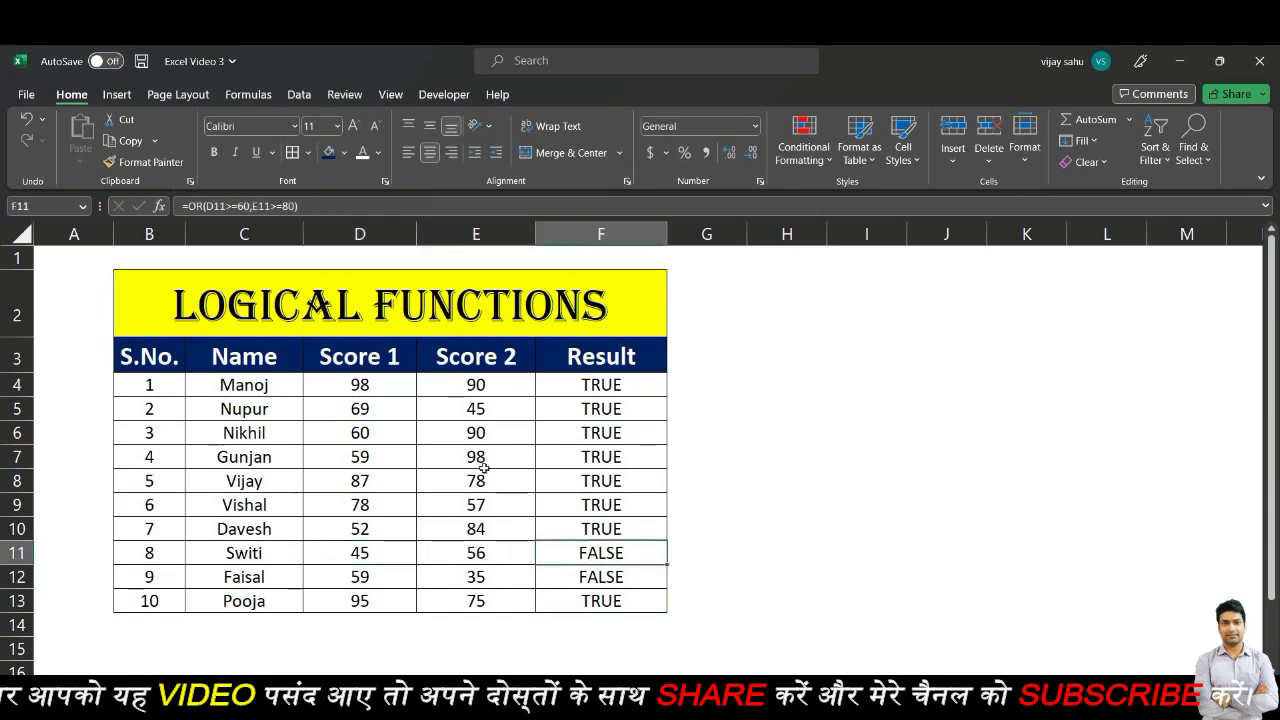
pyautogui.click(360, 459)
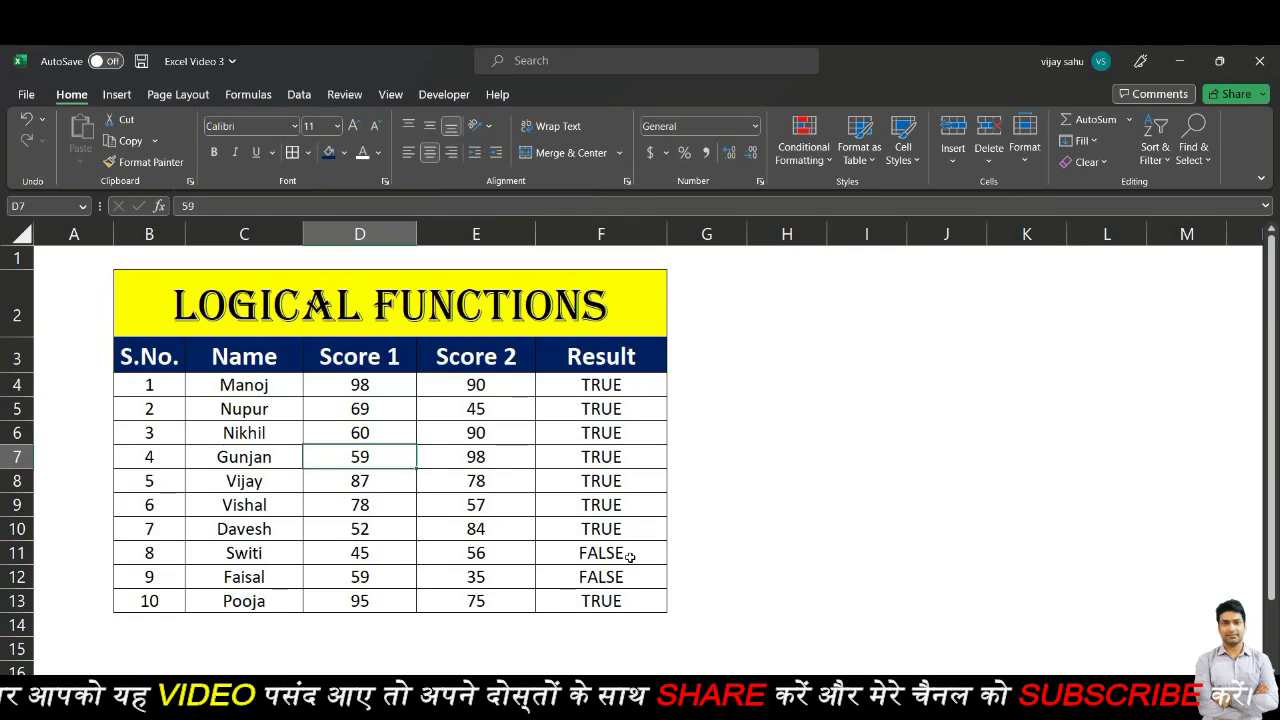
pyautogui.moveTo(622, 384); pyautogui.dragTo(638, 601)
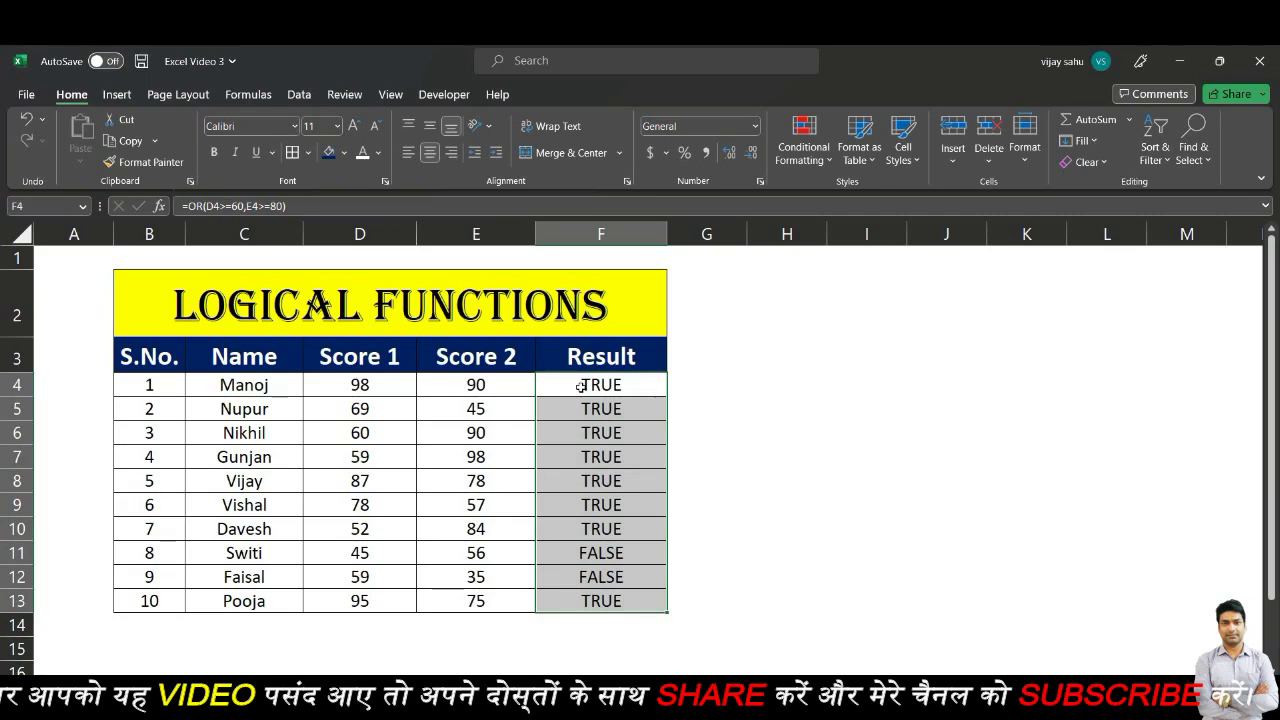
# - Wrap the OR formula in F4 in a NOT function so it reads =NOT(OR(D4>=60,E4>=80))
pyautogui.click(624, 386)
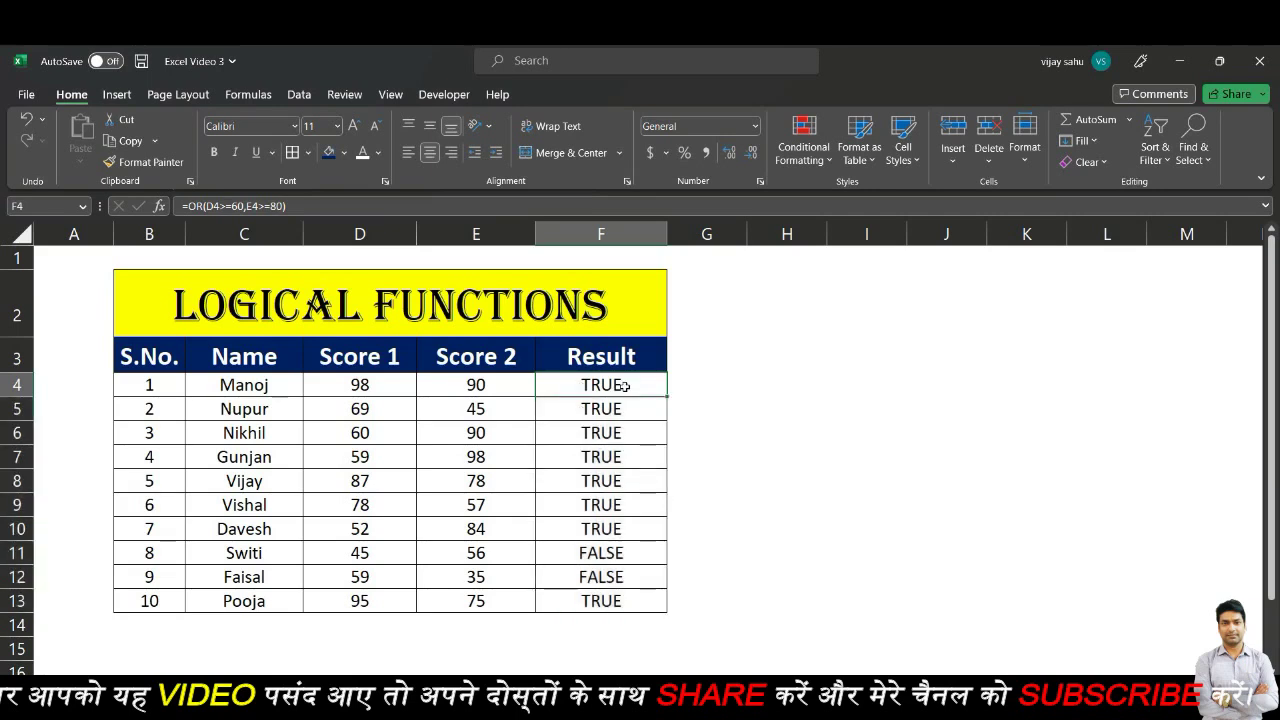
pyautogui.doubleClick(624, 386)
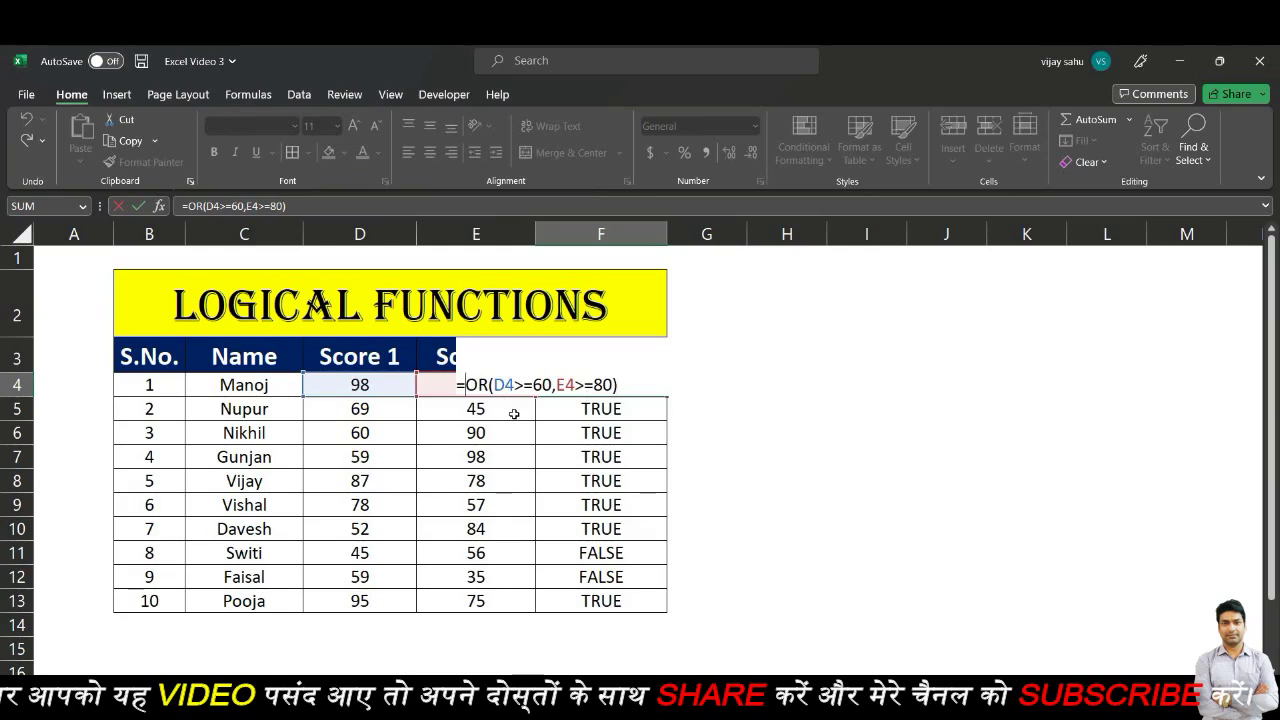
pyautogui.write('Not')
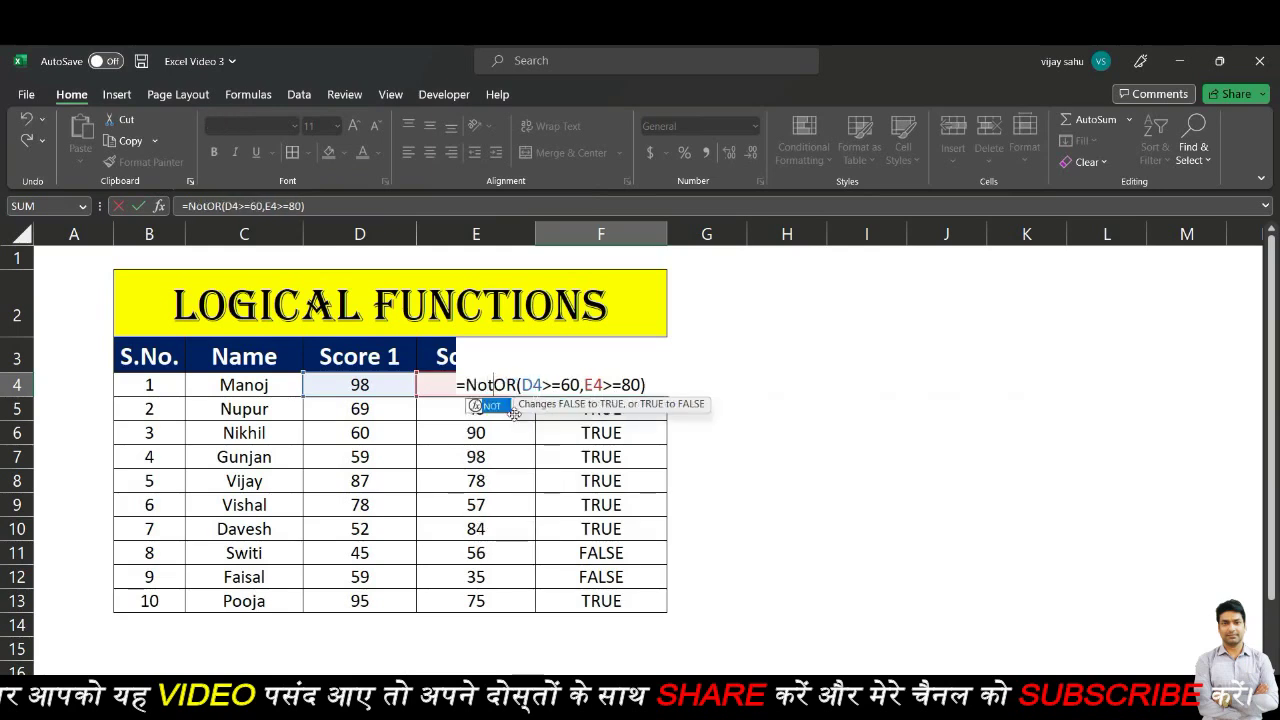
pyautogui.press('Tab')
pyautogui.press('BackSpace')
pyautogui.press('BackSpace')
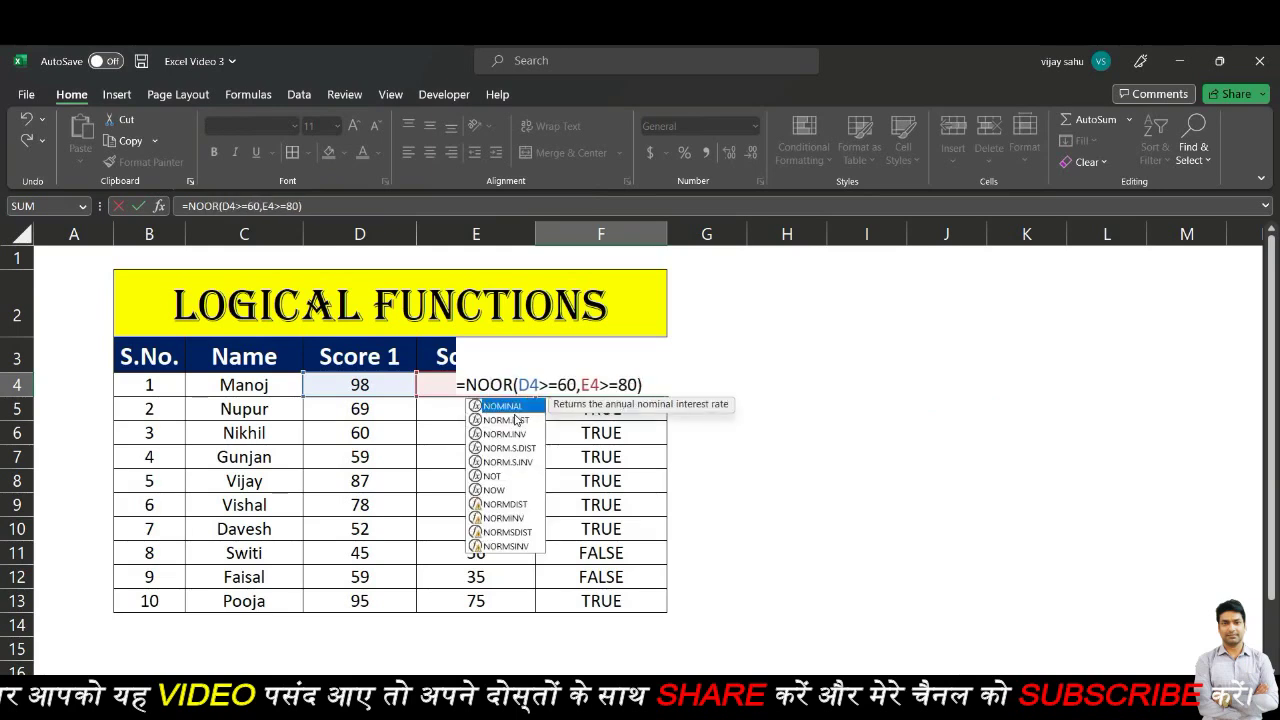
pyautogui.press('BackSpace')
pyautogui.write('ot')
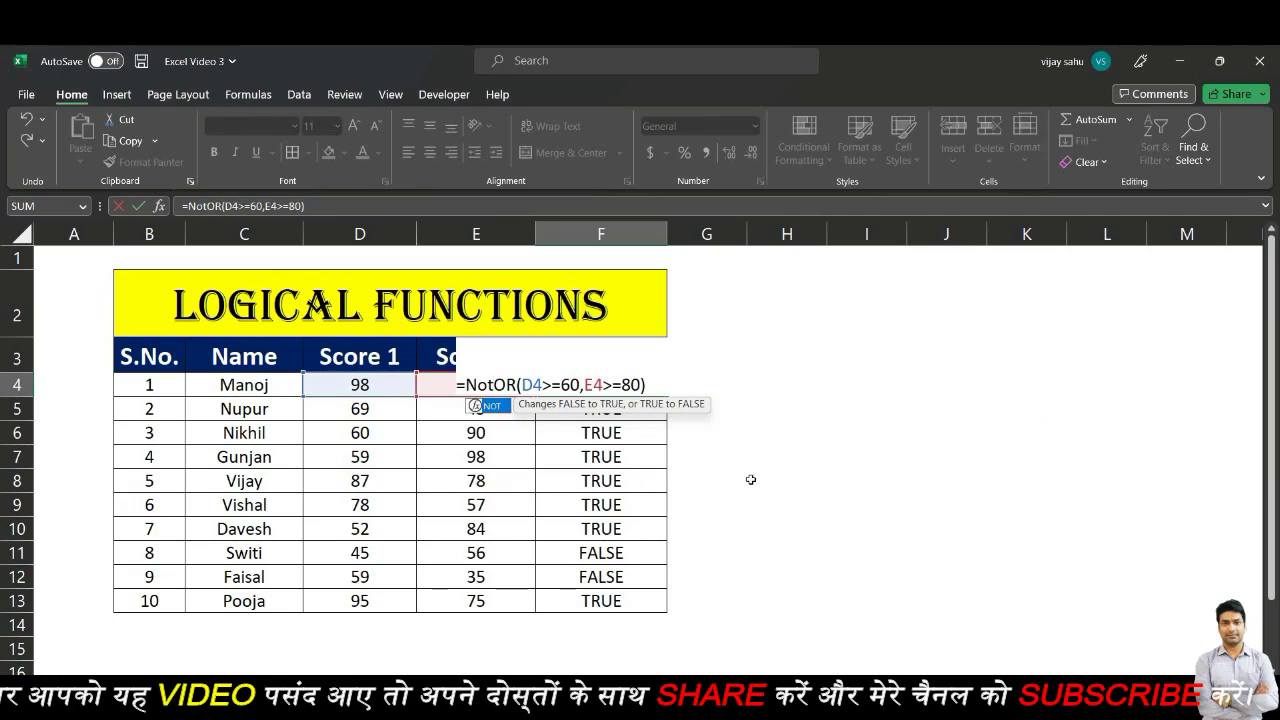
pyautogui.press('Tab')
pyautogui.click(666, 384)
pyautogui.write(')')
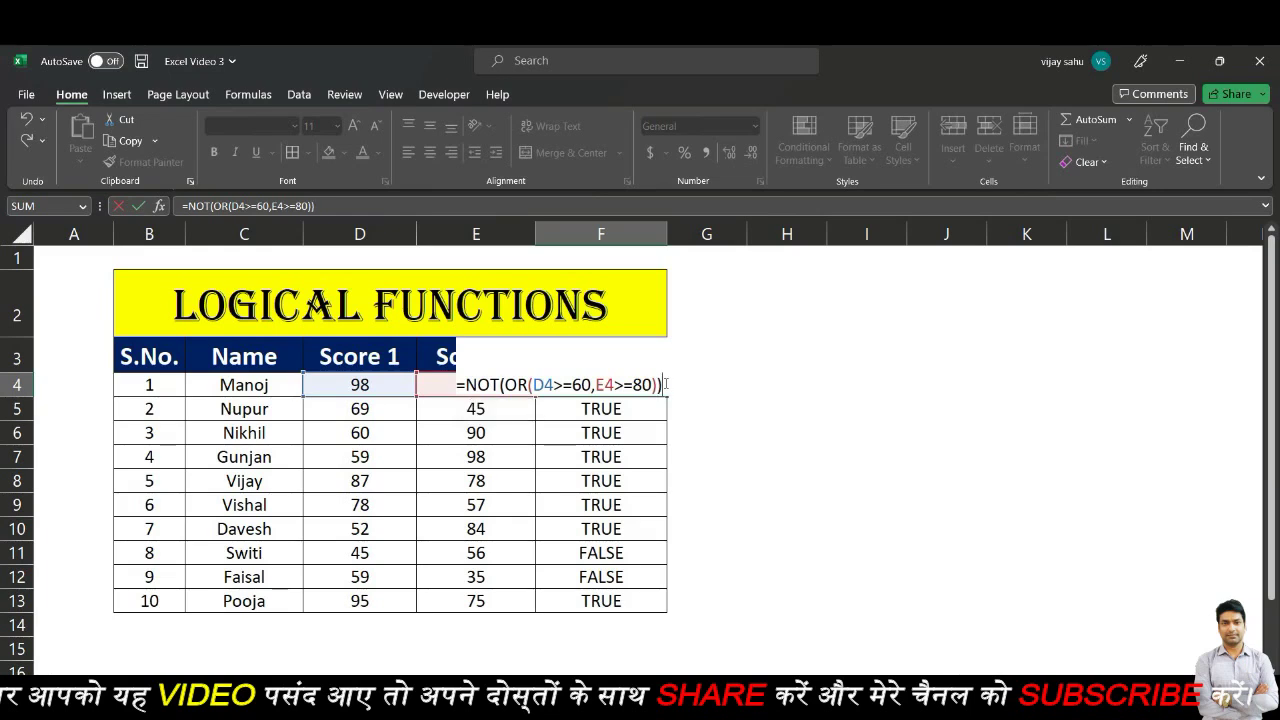
pyautogui.press('Return')
# - Fill the NOT formula from F4 down through F13 and check the results in F11:F12
pyautogui.click(623, 385)
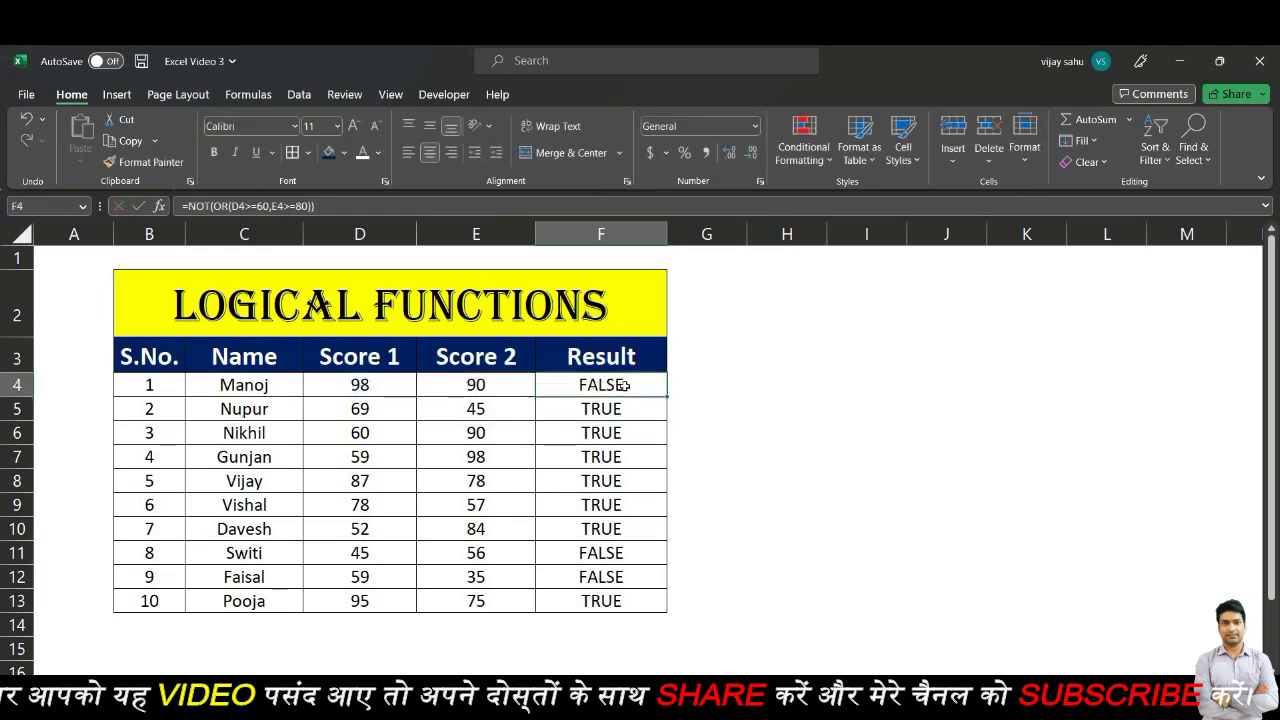
pyautogui.moveTo(667, 397); pyautogui.dragTo(666, 609)
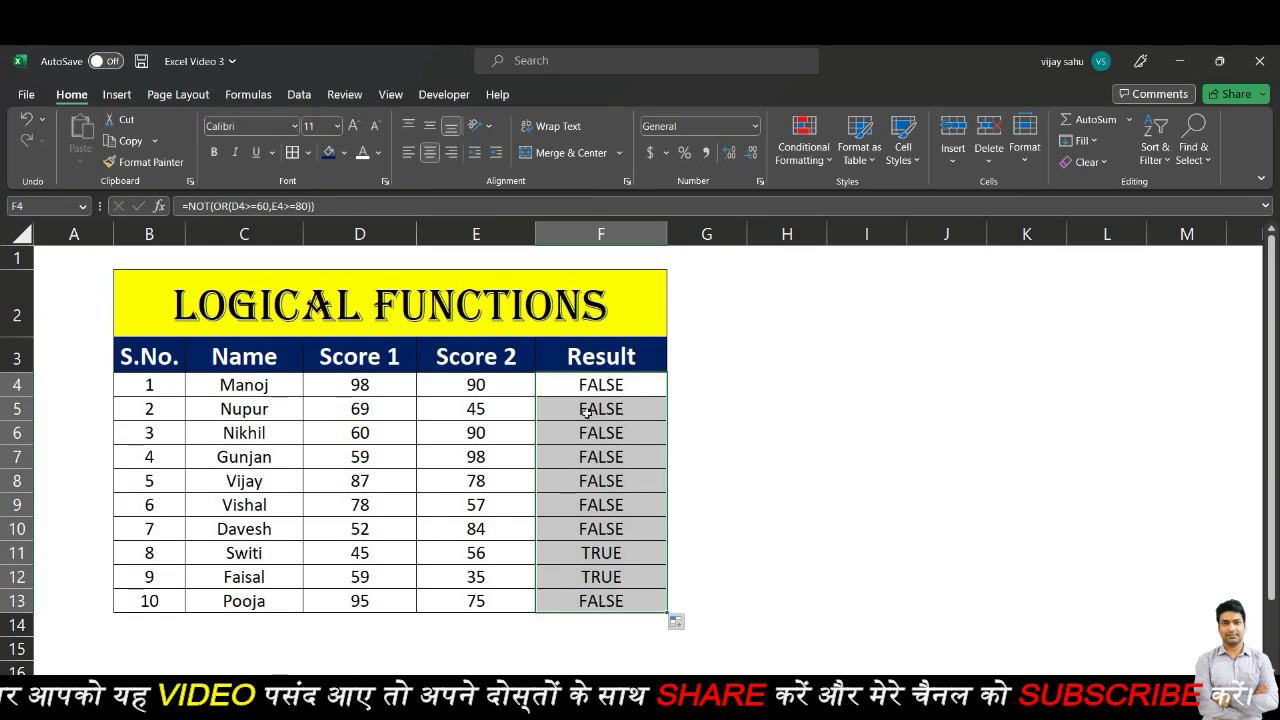
pyautogui.click(593, 558)
pyautogui.moveTo(594, 571); pyautogui.dragTo(595, 572)
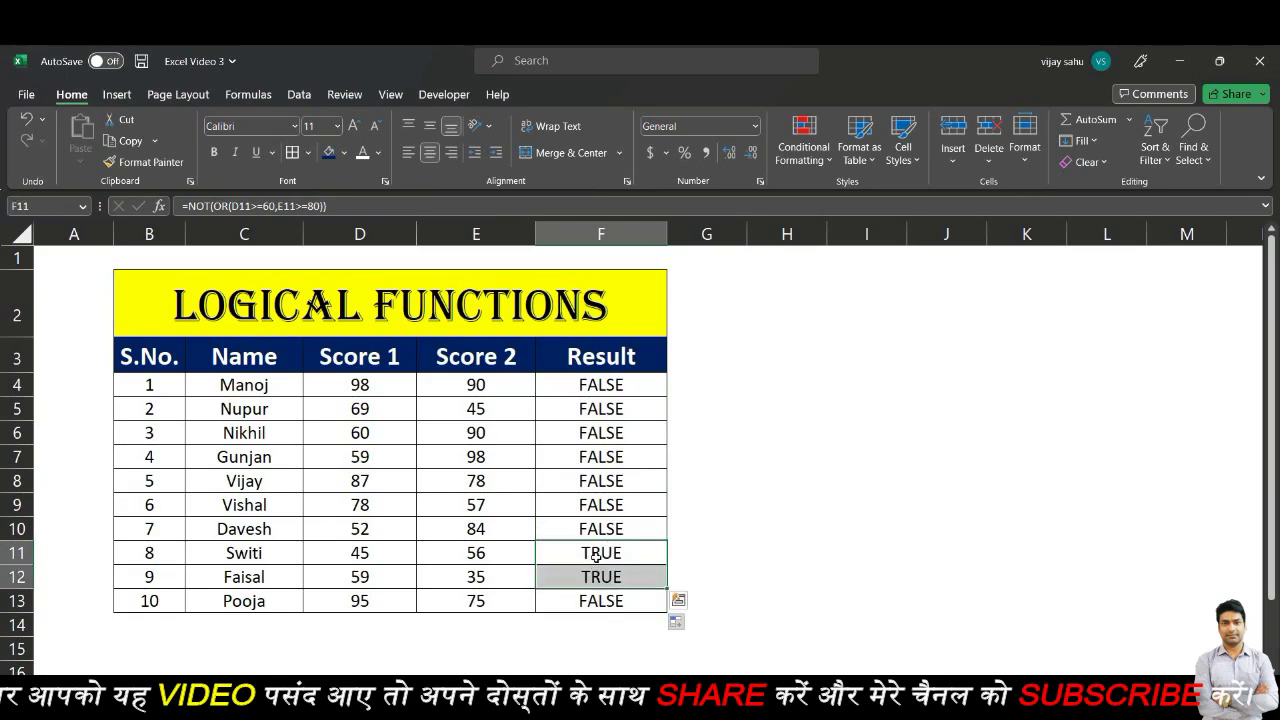